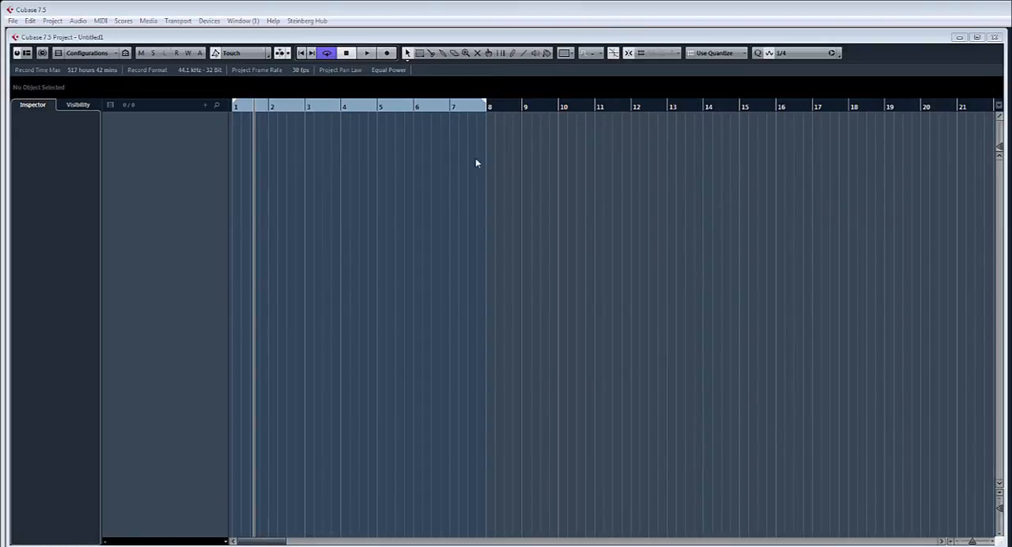
Step: Show the transport panel and open the MIDI Port Setup page of Device Setup, enlarged to list all ports
{"action": "key", "text": "F2"}
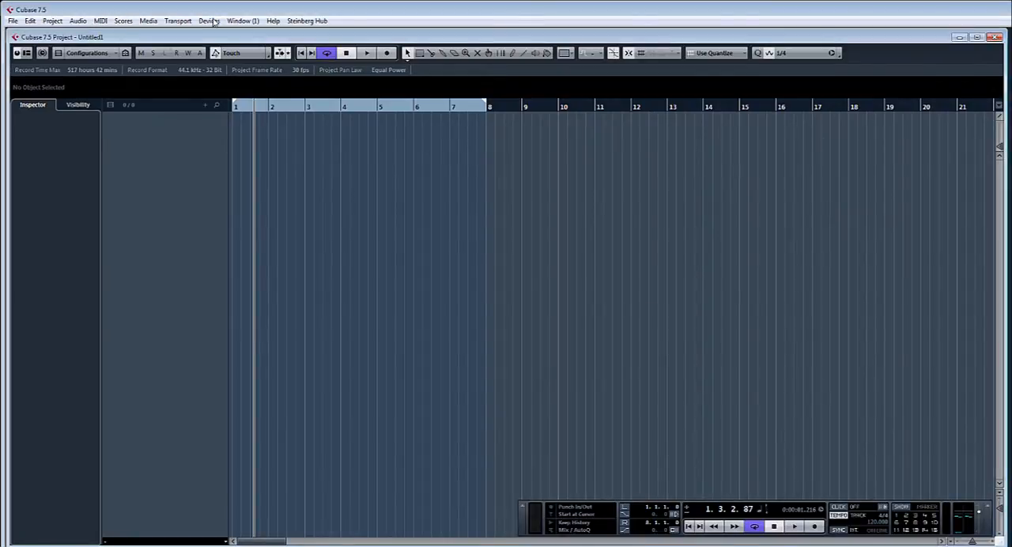
{"action": "left_click", "coordinate": [210, 21]}
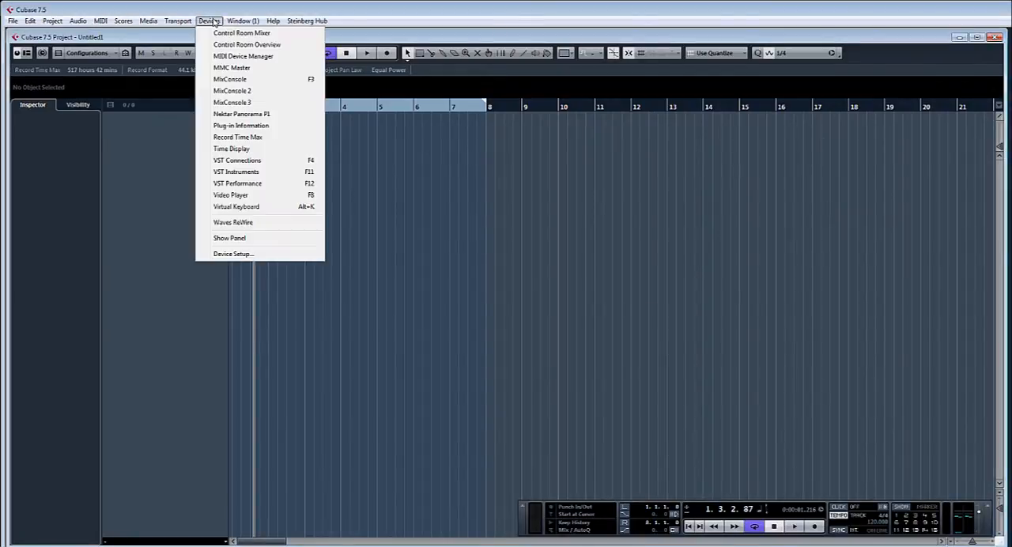
{"action": "left_click", "coordinate": [242, 257]}
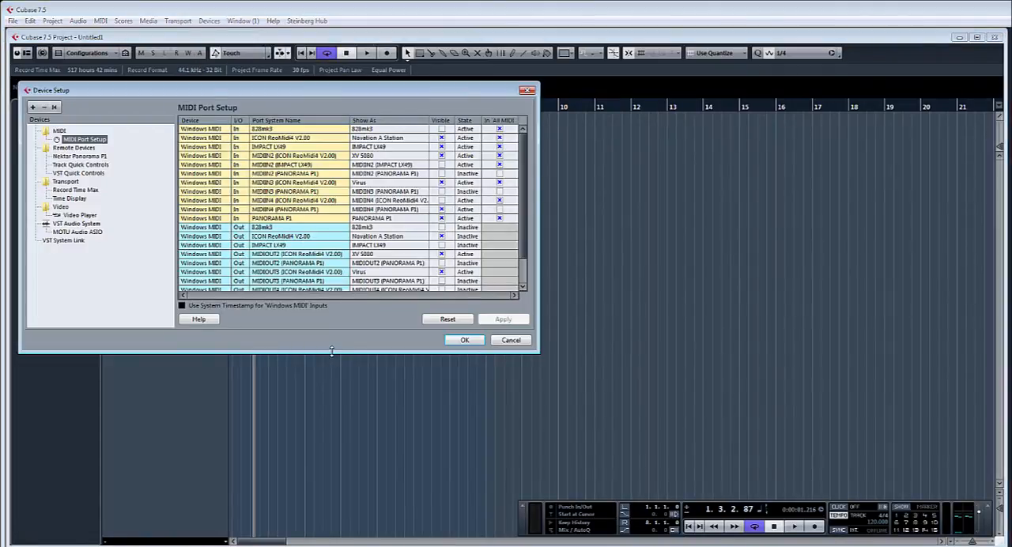
{"action": "left_click_drag", "start_coordinate": [332, 350], "coordinate": [339, 448]}
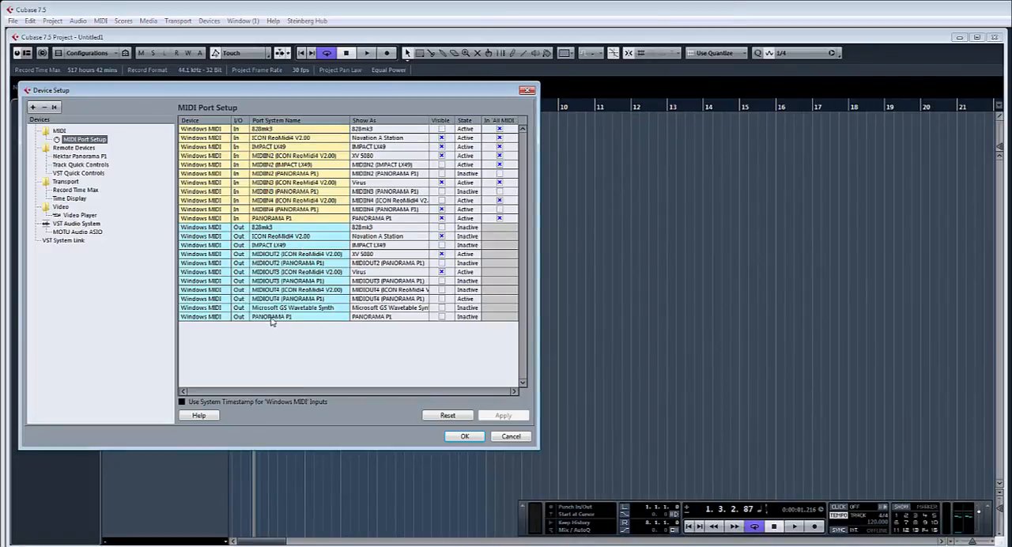
Step: Rename the ICON ReoMidi4 V2.00 output port as "Nova A Station" and accept the Device Setup changes
{"action": "double_click", "coordinate": [395, 236]}
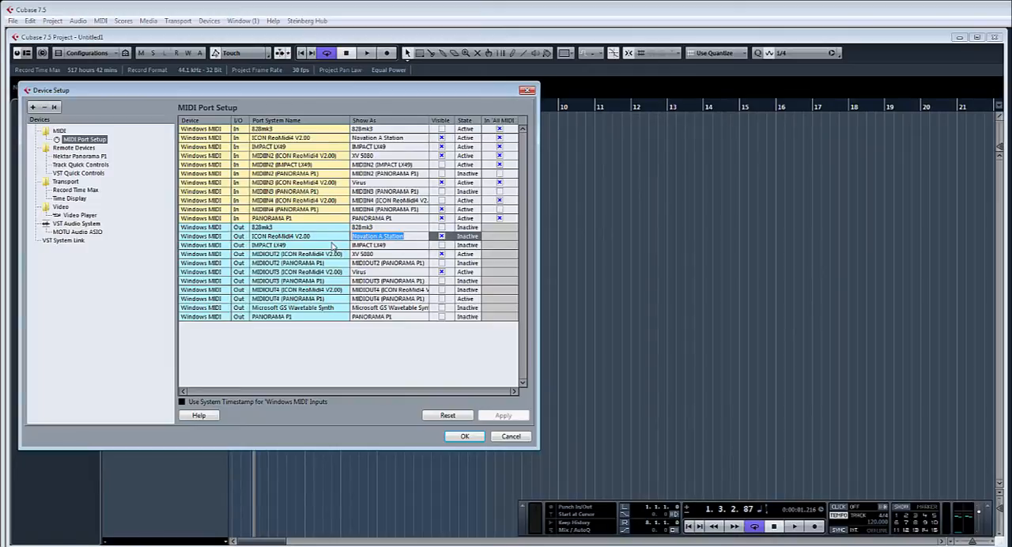
{"action": "type", "text": "Nova A Station"}
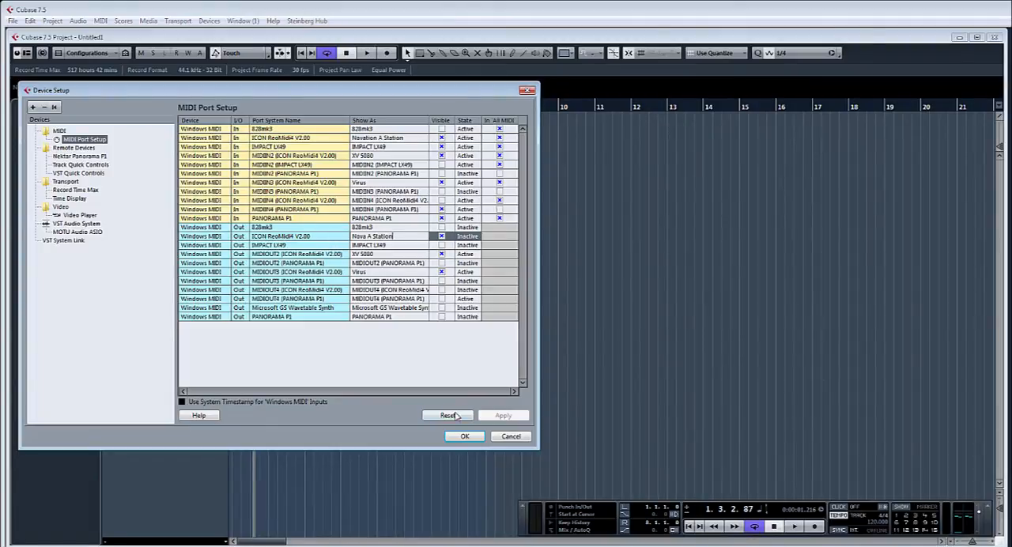
{"action": "left_click", "coordinate": [464, 437]}
{"action": "left_click", "coordinate": [464, 437]}
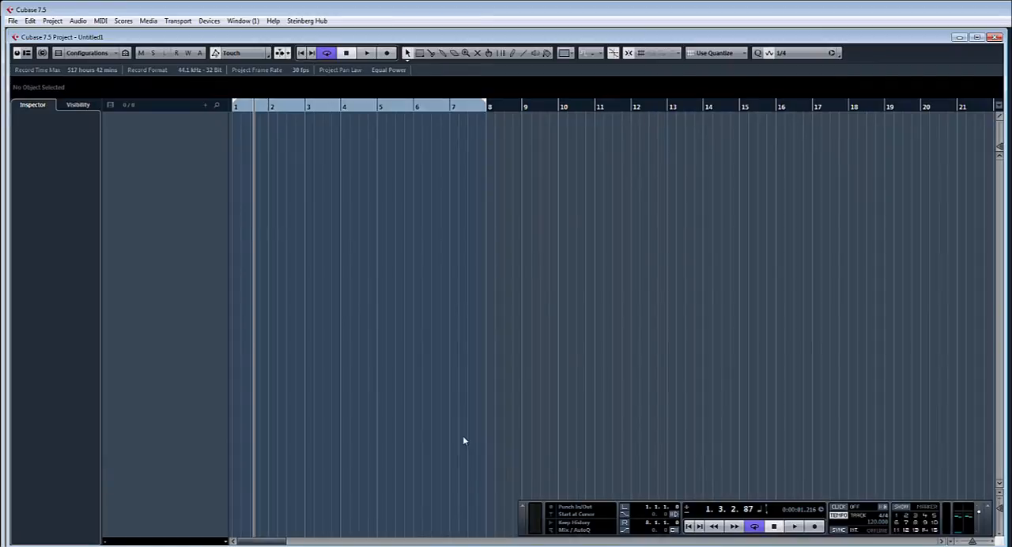
Step: Install a new MIDI device based on the GM Device script and name it "NEW A Station" in the MIDI Device Manager
{"action": "left_click", "coordinate": [211, 21]}
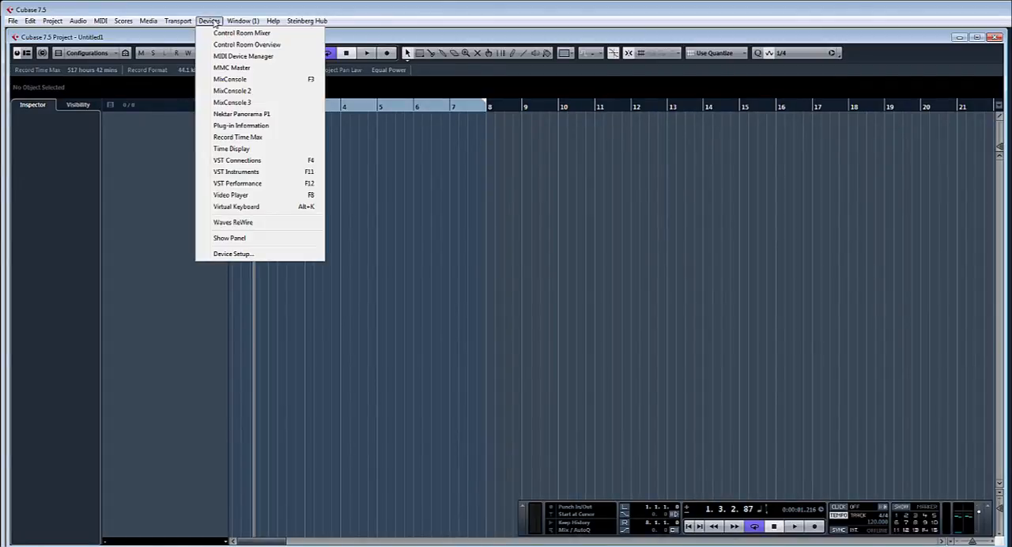
{"action": "left_click", "coordinate": [237, 57]}
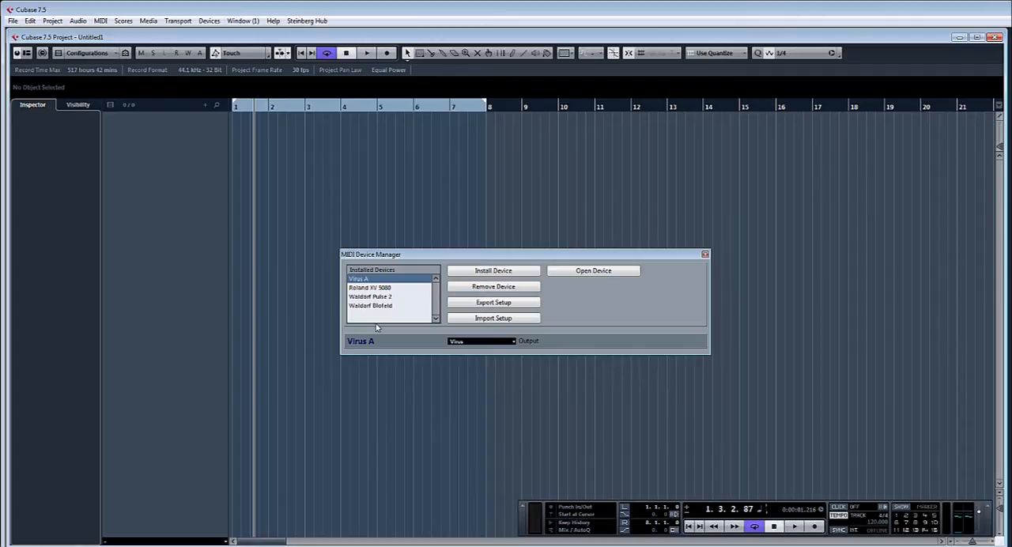
{"action": "left_click", "coordinate": [486, 273]}
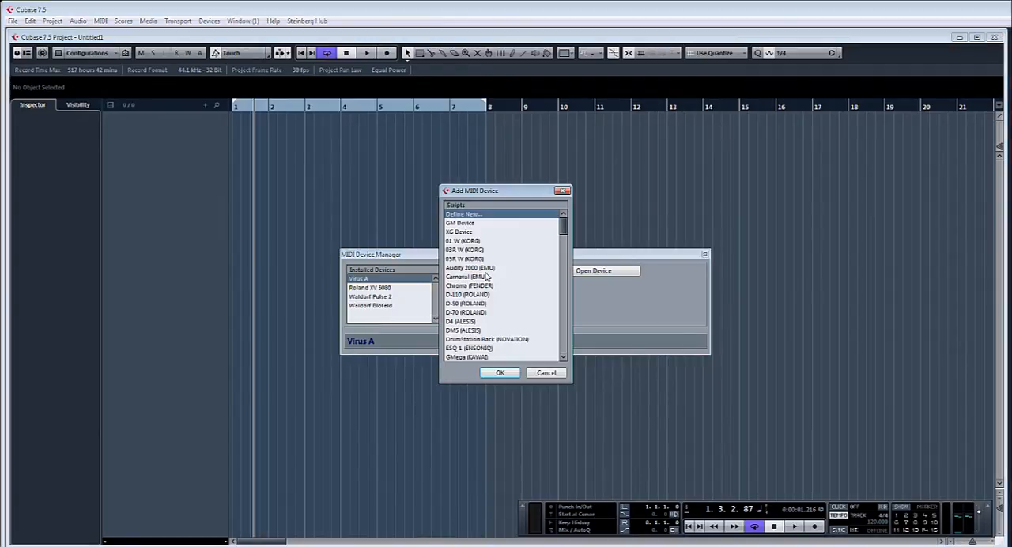
{"action": "mouse_move", "coordinate": [566, 229]}
{"action": "left_mouse_down"}
{"action": "mouse_move", "coordinate": [563, 348]}
{"action": "mouse_move", "coordinate": [563, 223]}
{"action": "left_mouse_up"}
{"action": "left_click", "coordinate": [466, 224]}
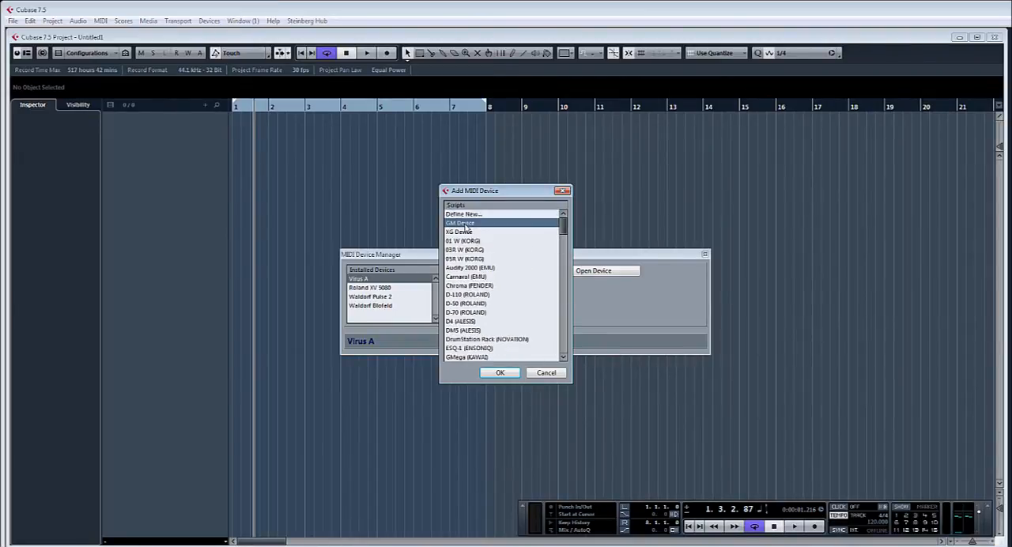
{"action": "left_click", "coordinate": [501, 372]}
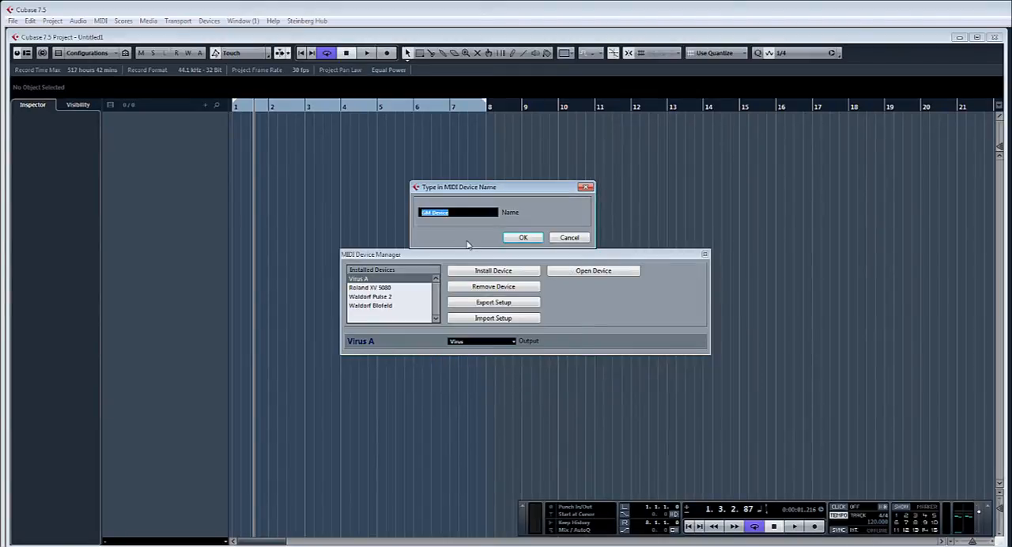
{"action": "type", "text": "NEW A"}
{"action": "type", "text": " Ster"}
{"action": "type", "text": "ion"}
{"action": "left_click", "coordinate": [524, 236]}
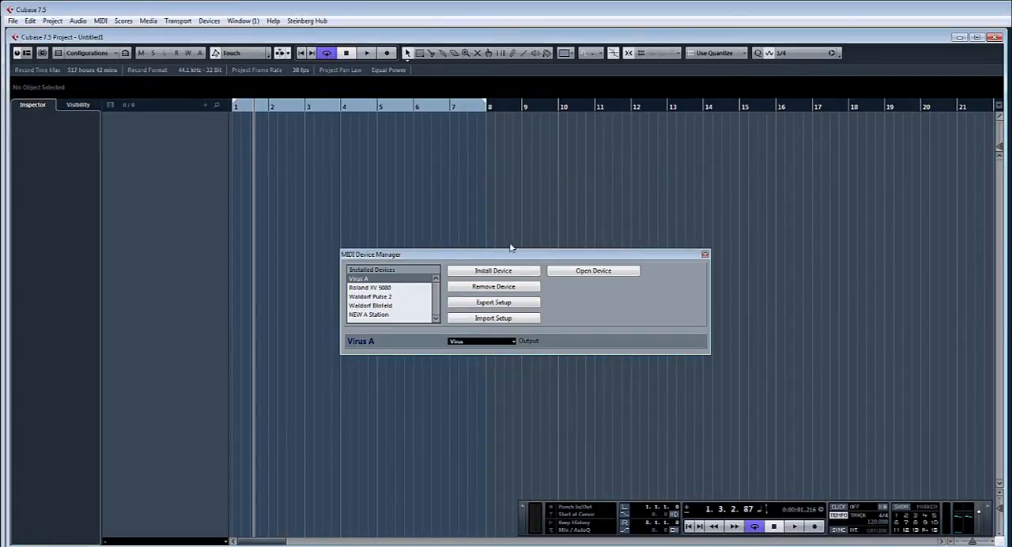
Step: Set the output of the NEW A Station device to the Nova A Station port and close the MIDI Device Manager
{"action": "left_click", "coordinate": [370, 314]}
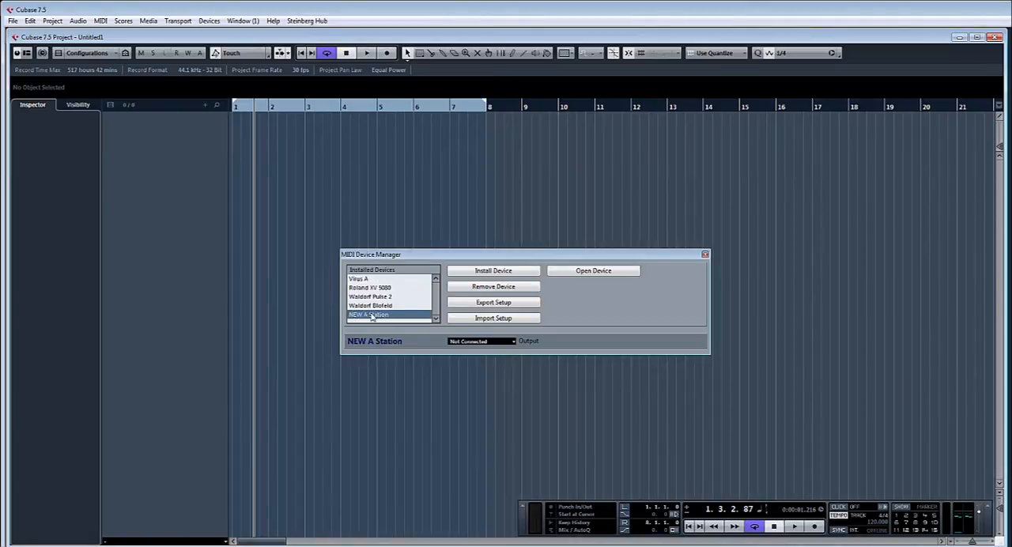
{"action": "left_click", "coordinate": [513, 343]}
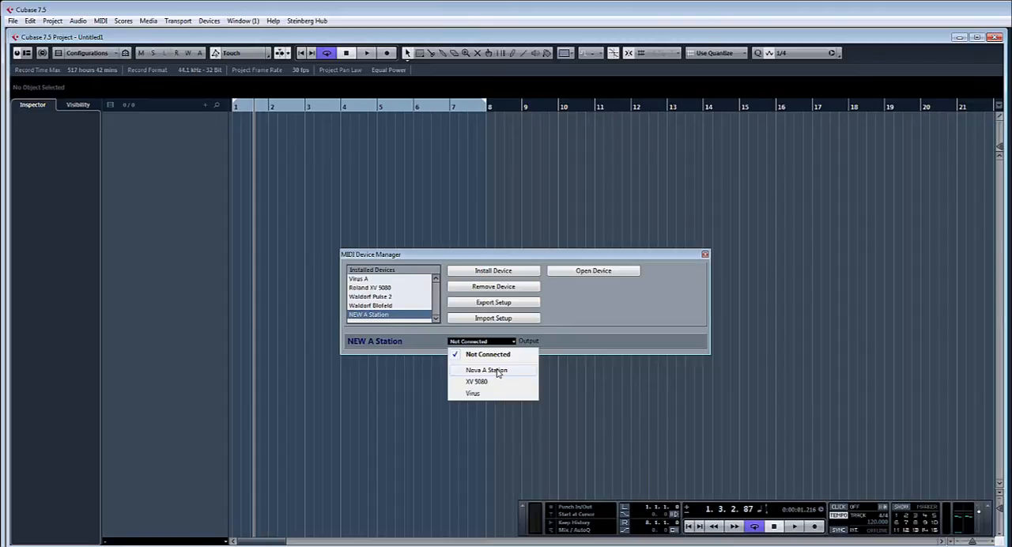
{"action": "left_click", "coordinate": [497, 371]}
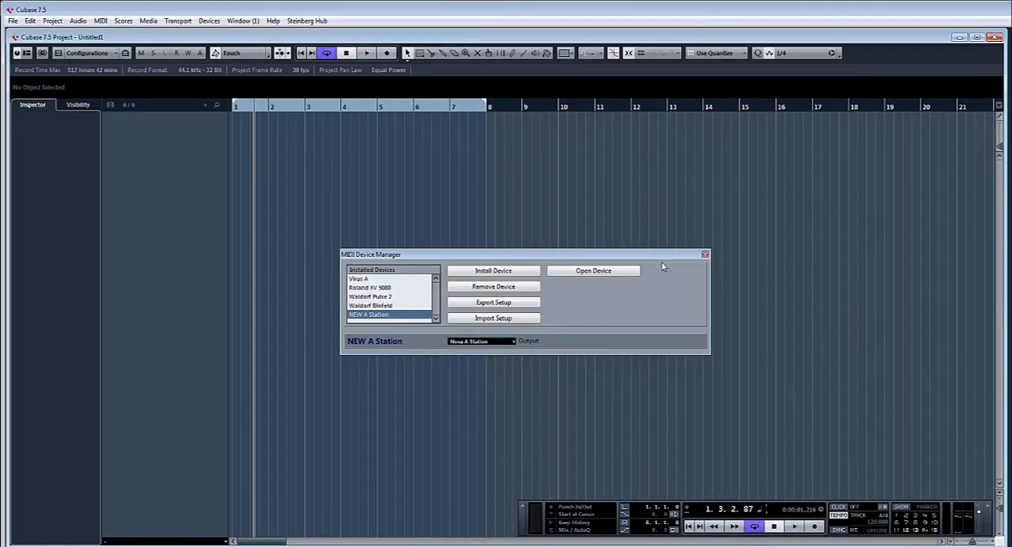
{"action": "left_click", "coordinate": [705, 254]}
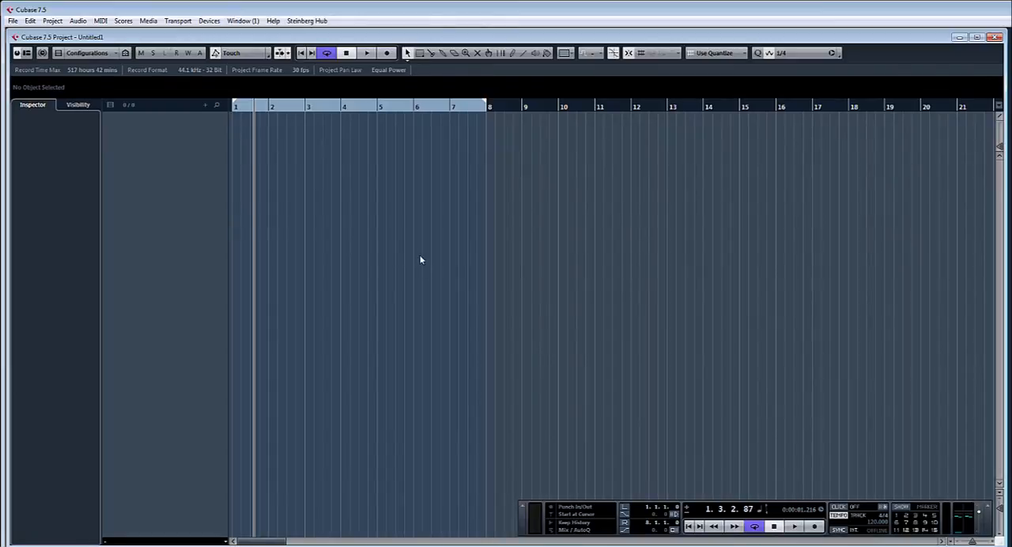
Step: Add an external instrument in VST Connections with one stereo return, associated with the NEW A Station MIDI device
{"action": "key", "text": "F4"}
{"action": "left_click", "coordinate": [390, 179]}
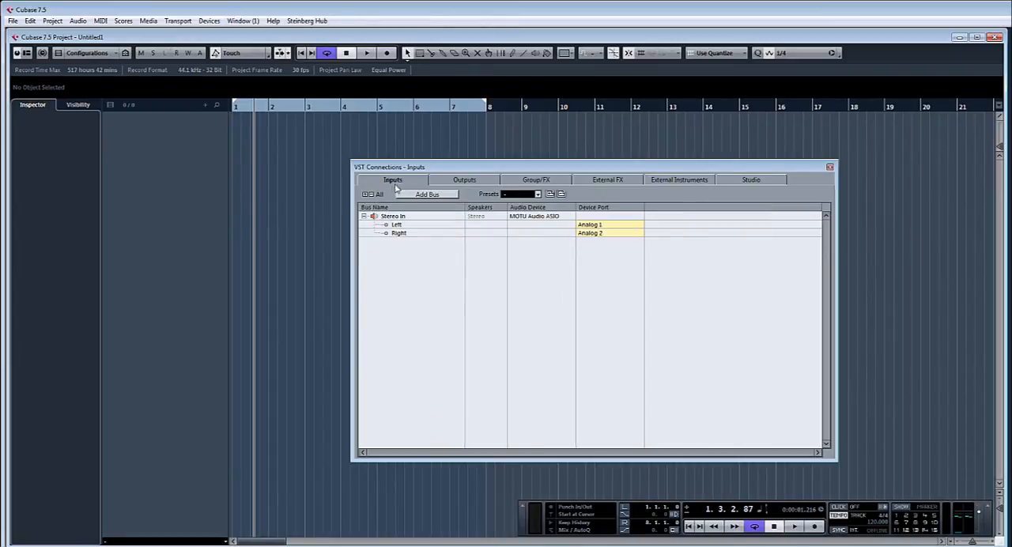
{"action": "left_click", "coordinate": [467, 182]}
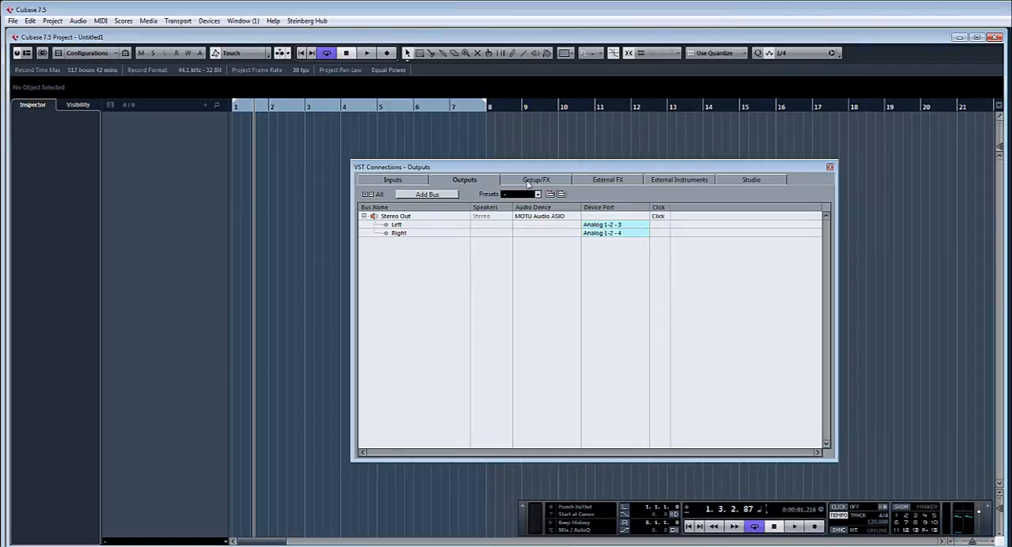
{"action": "left_click", "coordinate": [537, 181]}
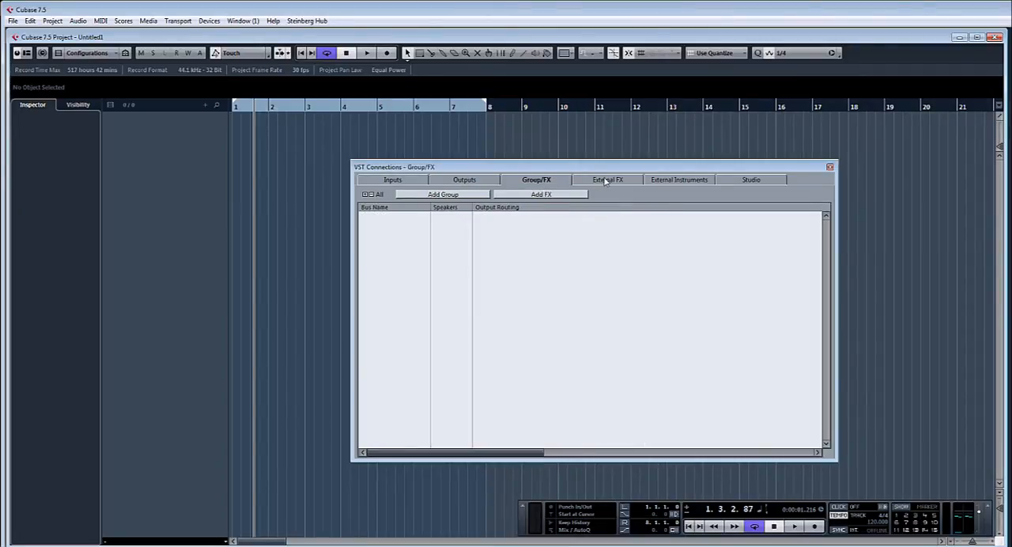
{"action": "left_click", "coordinate": [605, 182]}
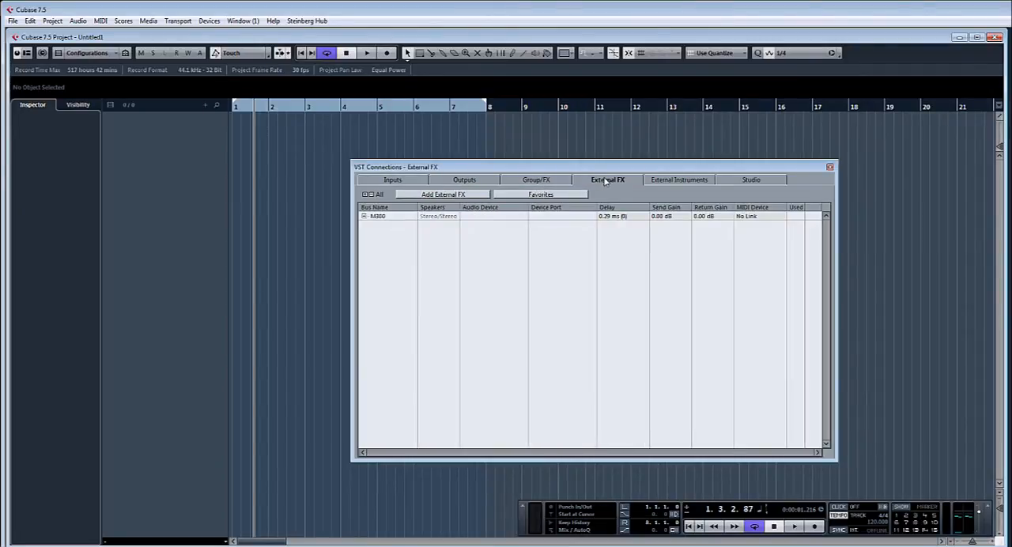
{"action": "left_click", "coordinate": [678, 182]}
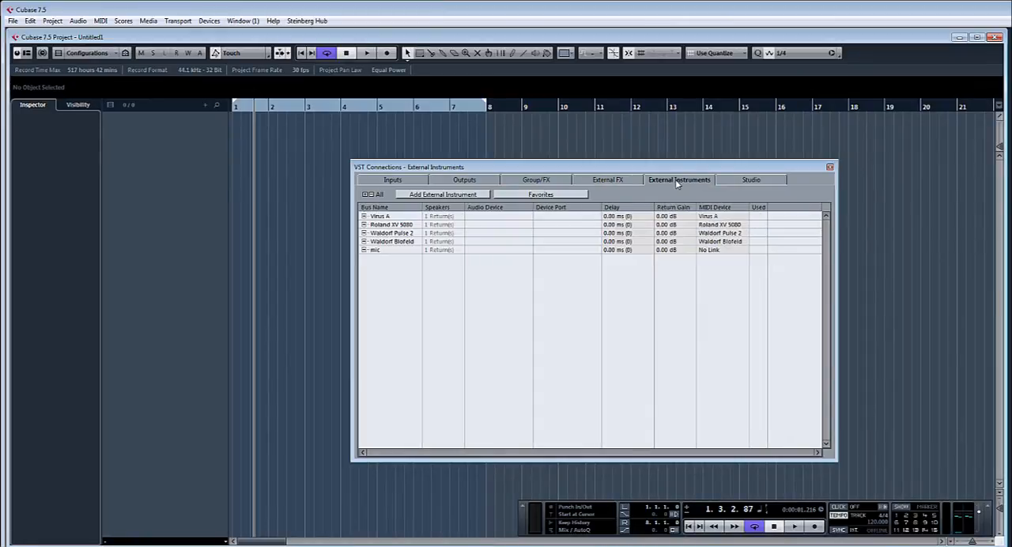
{"action": "left_click", "coordinate": [448, 195]}
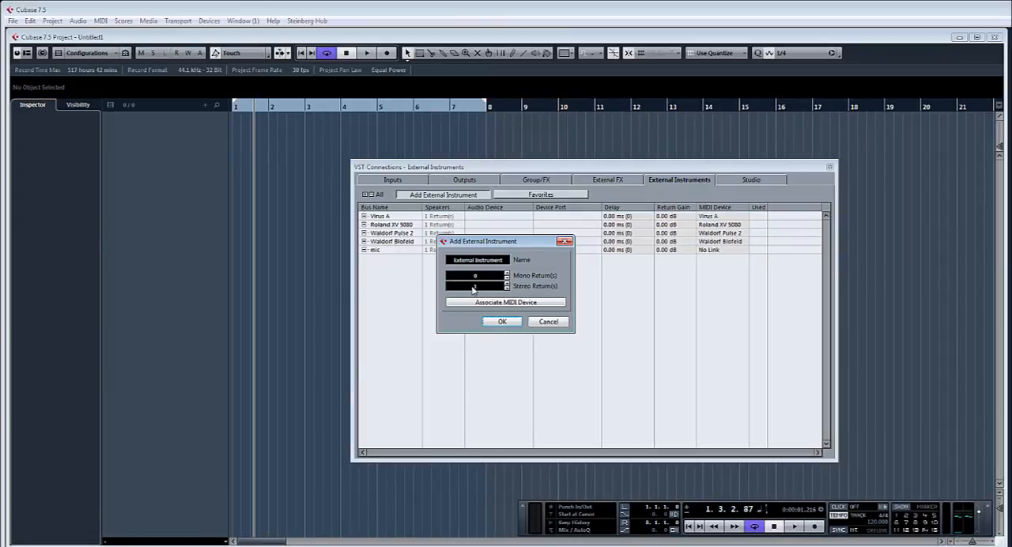
{"action": "left_click", "coordinate": [511, 305]}
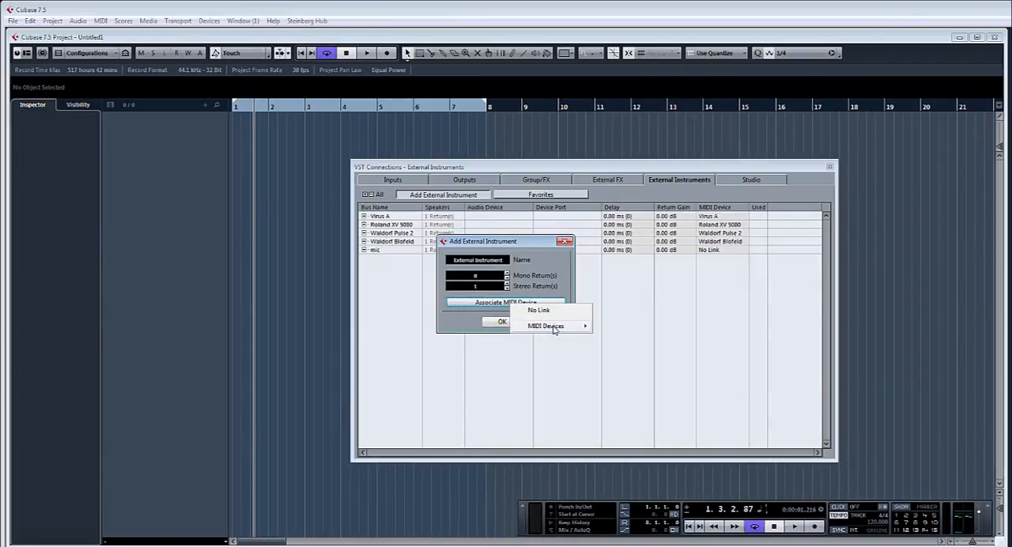
{"action": "mouse_move", "coordinate": [547, 327]}
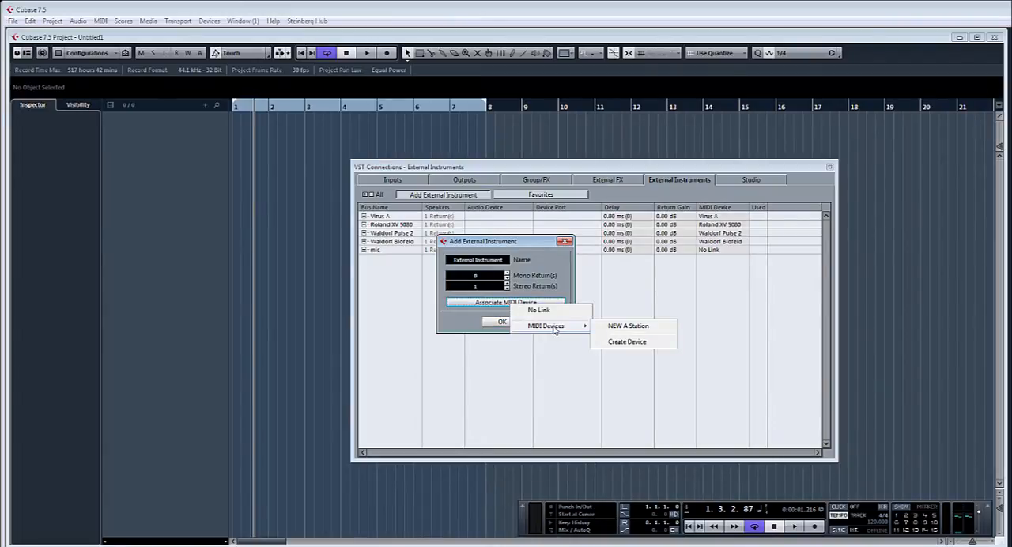
{"action": "left_click", "coordinate": [630, 326]}
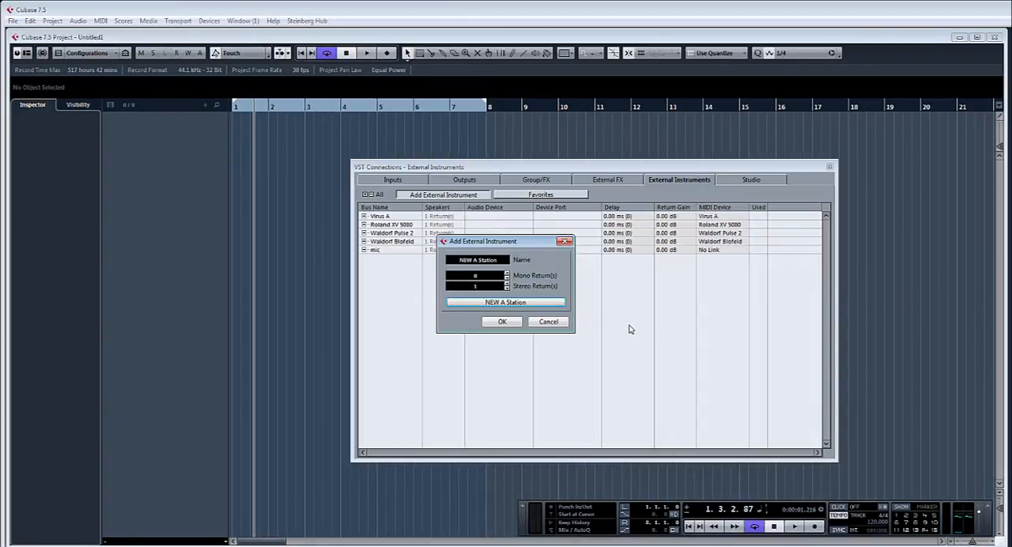
{"action": "left_click", "coordinate": [503, 322]}
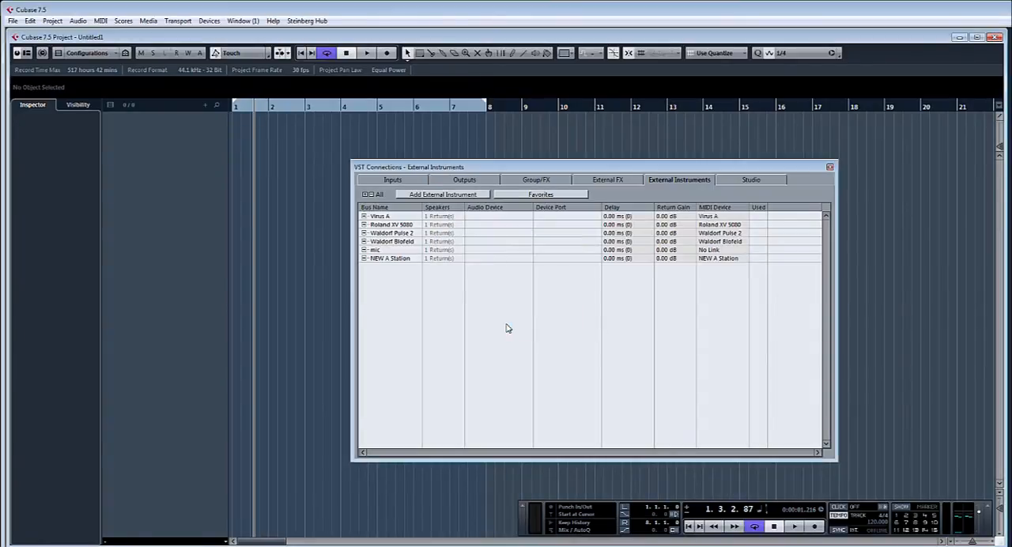
Step: Assign the NEW A Station return bus to Analog 3 for Left and Analog 4 for Right, and close VST Connections
{"action": "left_click", "coordinate": [365, 259]}
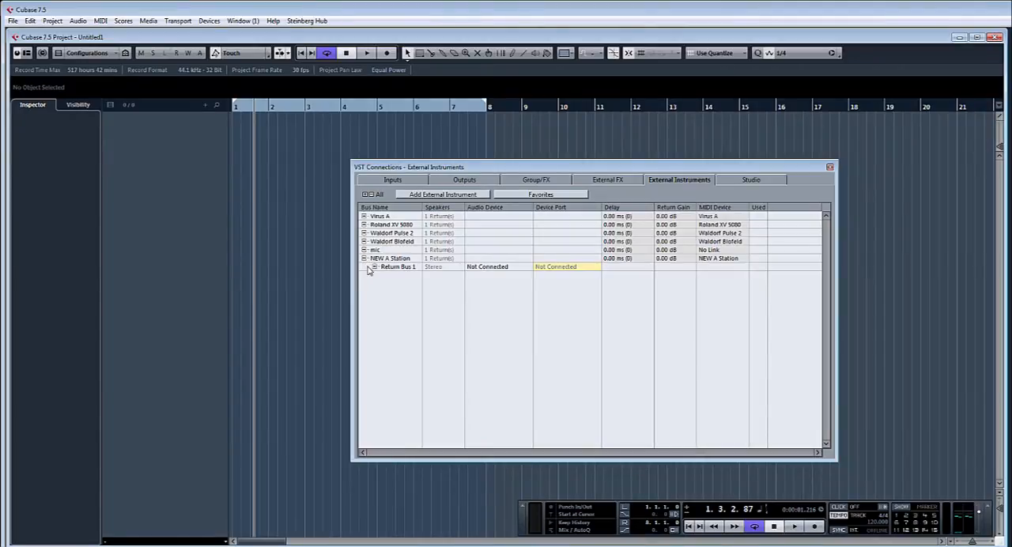
{"action": "left_click", "coordinate": [376, 267]}
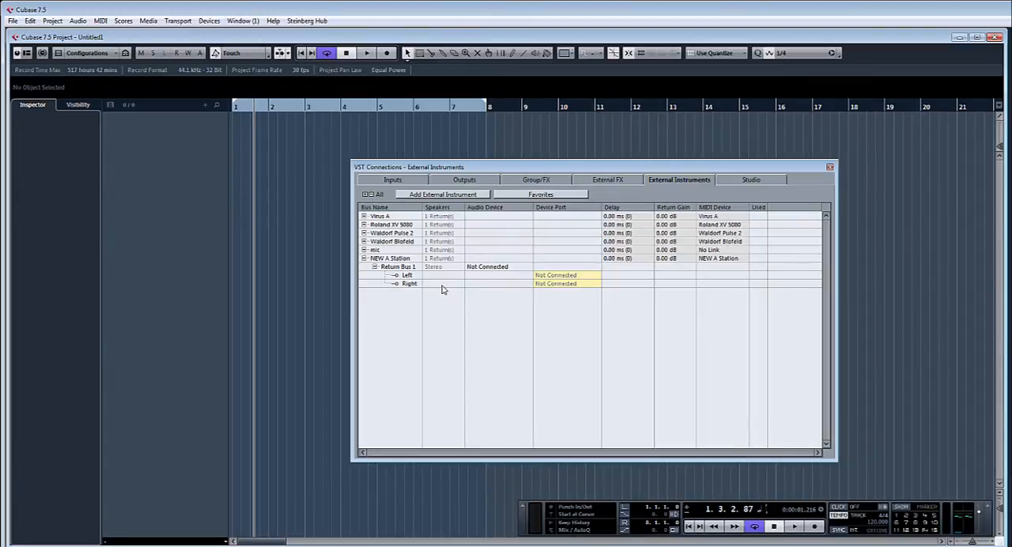
{"action": "left_click", "coordinate": [555, 275]}
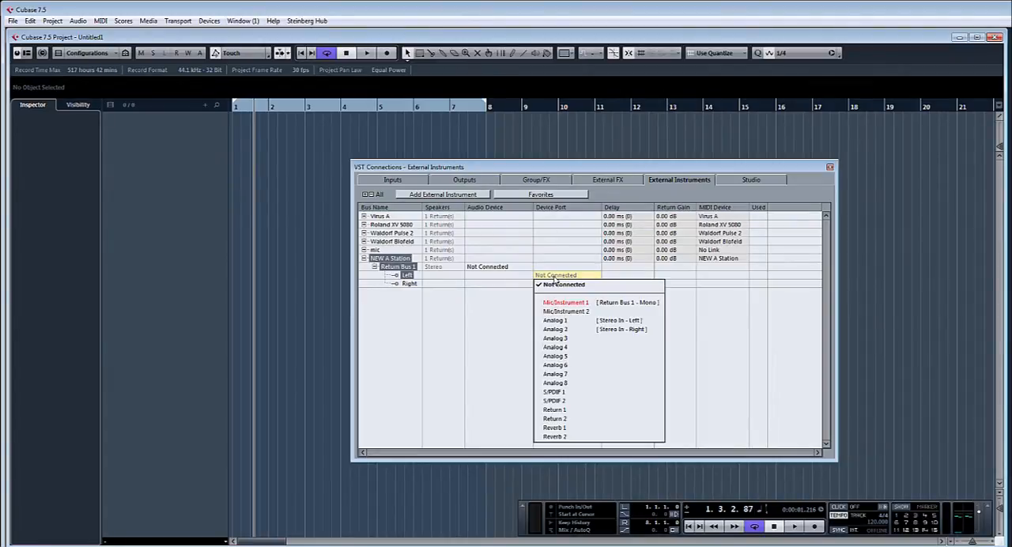
{"action": "left_click", "coordinate": [585, 340]}
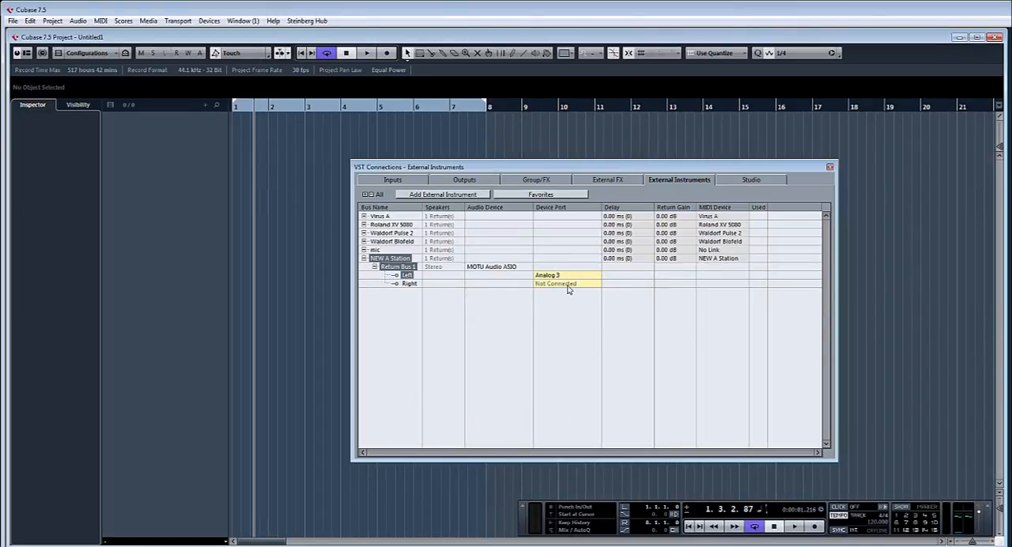
{"action": "left_click", "coordinate": [568, 286]}
{"action": "left_click", "coordinate": [586, 360]}
{"action": "left_click", "coordinate": [830, 167]}
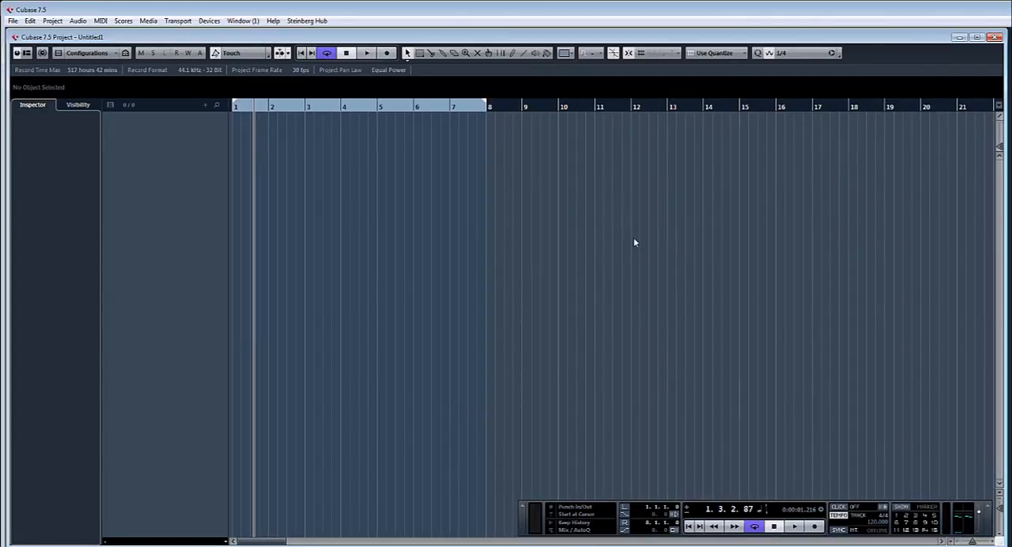
Step: Add an instrument track using the external plug-in NEW A Station, and close its control window and the VST Instruments rack
{"action": "key", "text": "F11"}
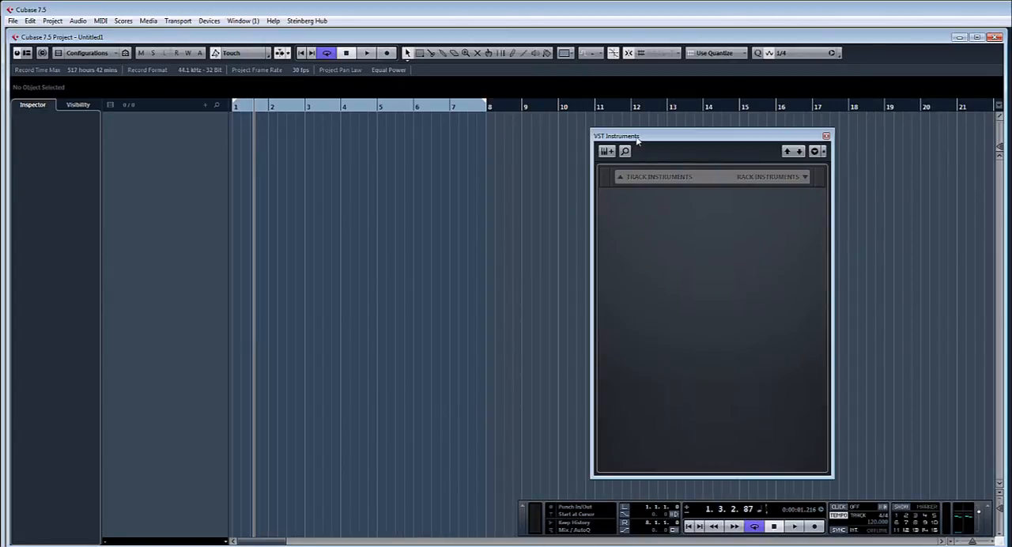
{"action": "left_click_drag", "start_coordinate": [637, 140], "coordinate": [589, 139]}
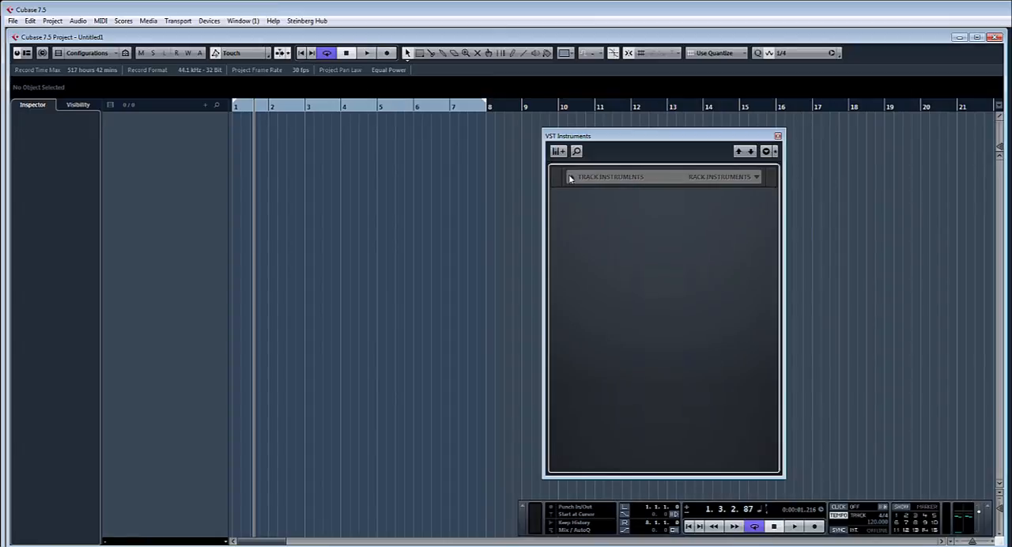
{"action": "left_click", "coordinate": [571, 179]}
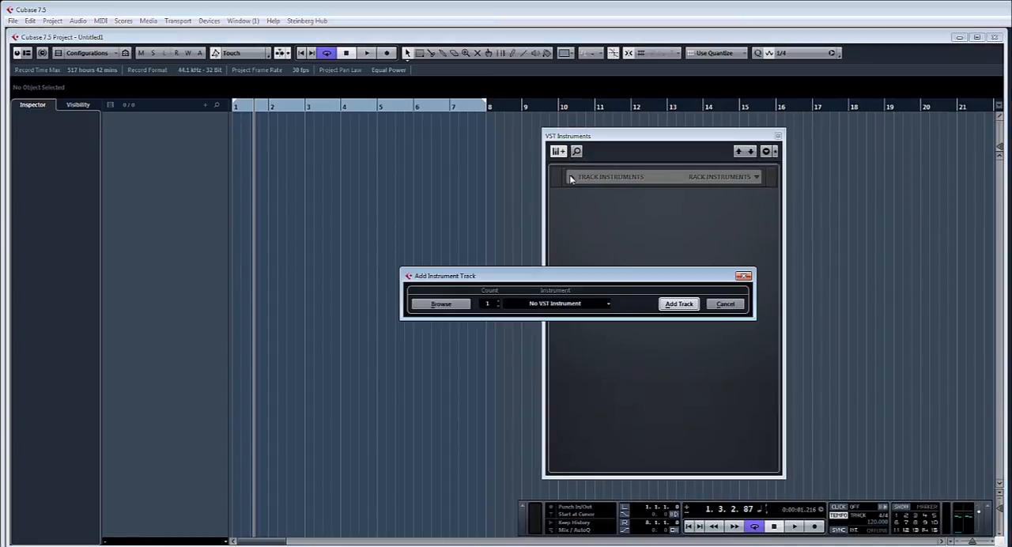
{"action": "left_click", "coordinate": [557, 306]}
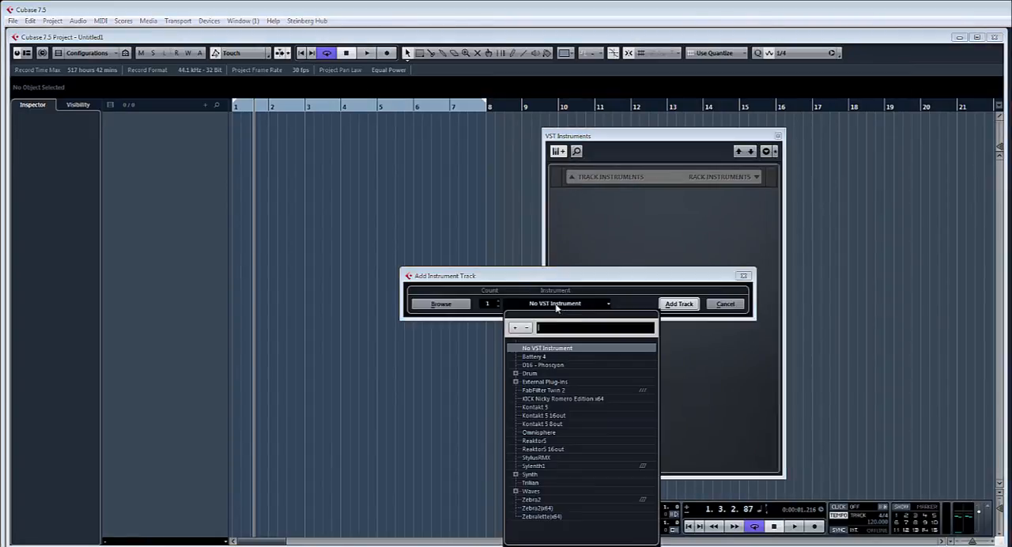
{"action": "left_click", "coordinate": [515, 383]}
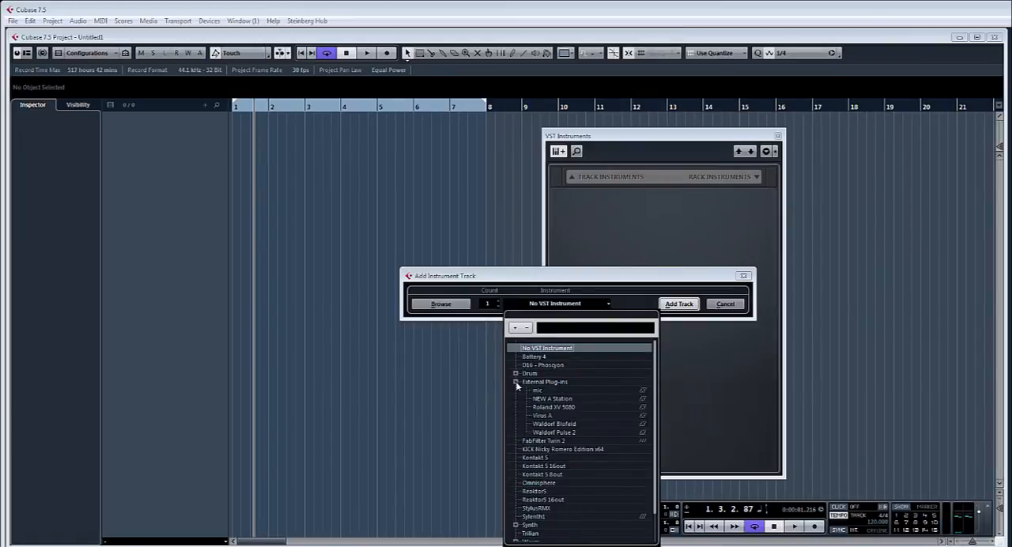
{"action": "left_click", "coordinate": [553, 399]}
{"action": "left_click", "coordinate": [678, 304]}
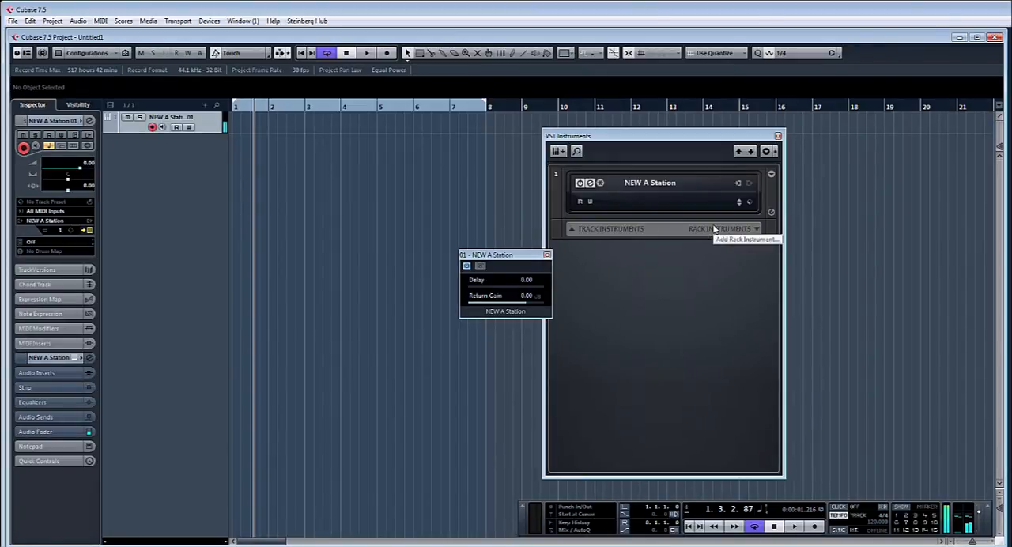
{"action": "left_click", "coordinate": [547, 255]}
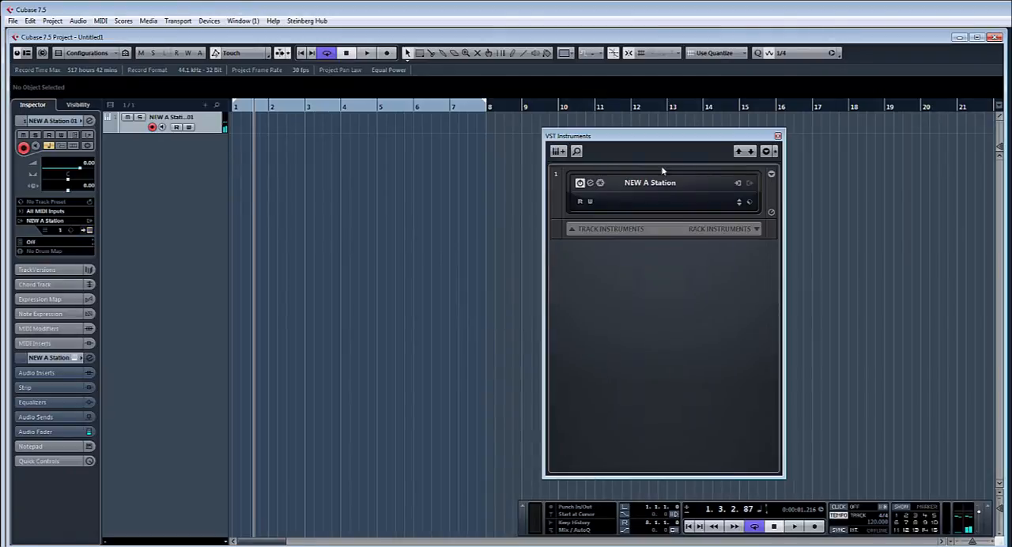
{"action": "left_click", "coordinate": [778, 135]}
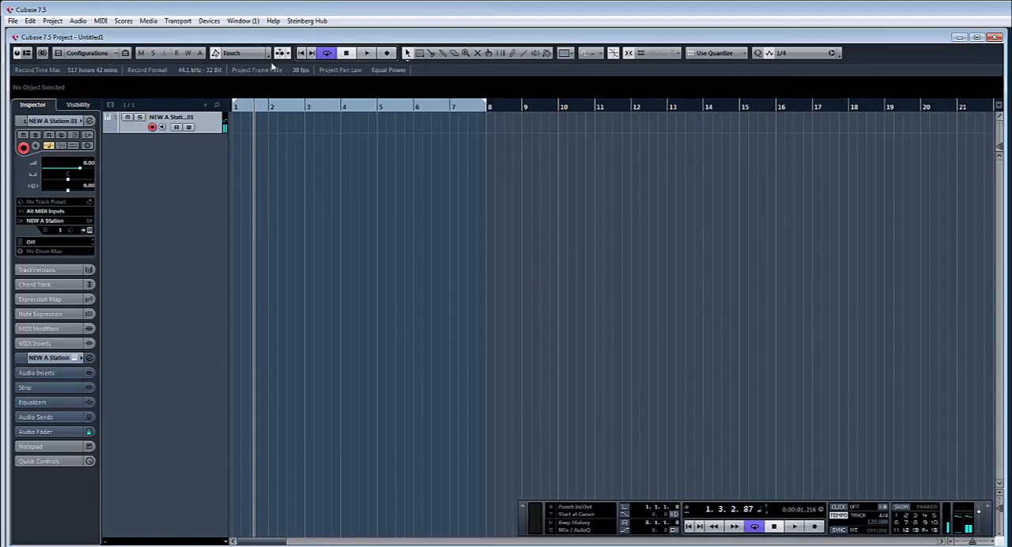
Step: Step the NEW A Station track's program forward from Grand Piano to Clavi
{"action": "left_click", "coordinate": [93, 246]}
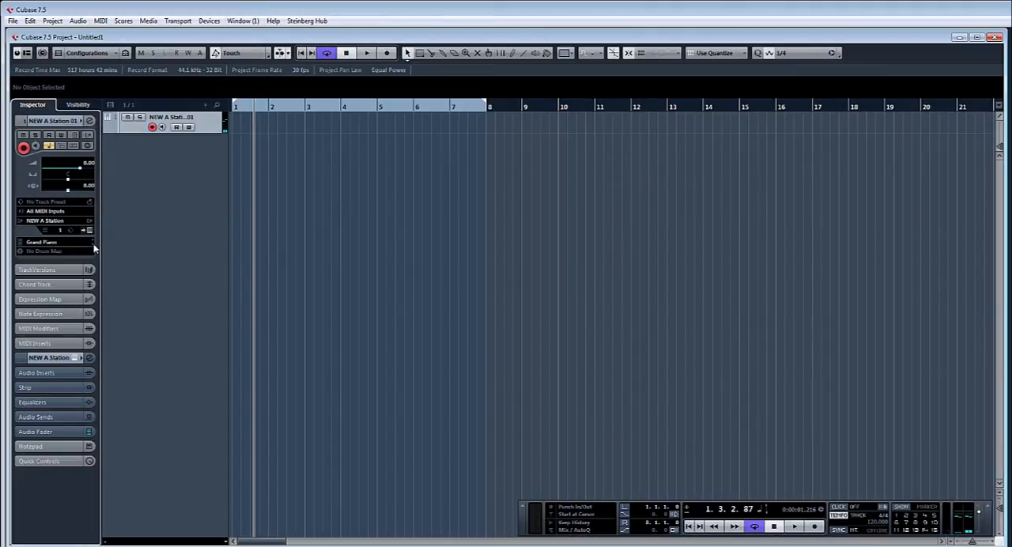
{"action": "left_click", "coordinate": [93, 246]}
{"action": "left_click", "coordinate": [93, 246]}
{"action": "left_click", "coordinate": [93, 247]}
{"action": "left_click", "coordinate": [93, 248]}
{"action": "left_click", "coordinate": [93, 249]}
Step: Insert the REVerence reverb in the first insert slot of the NEW A Station channel in the MixConsole
{"action": "key", "text": "F3"}
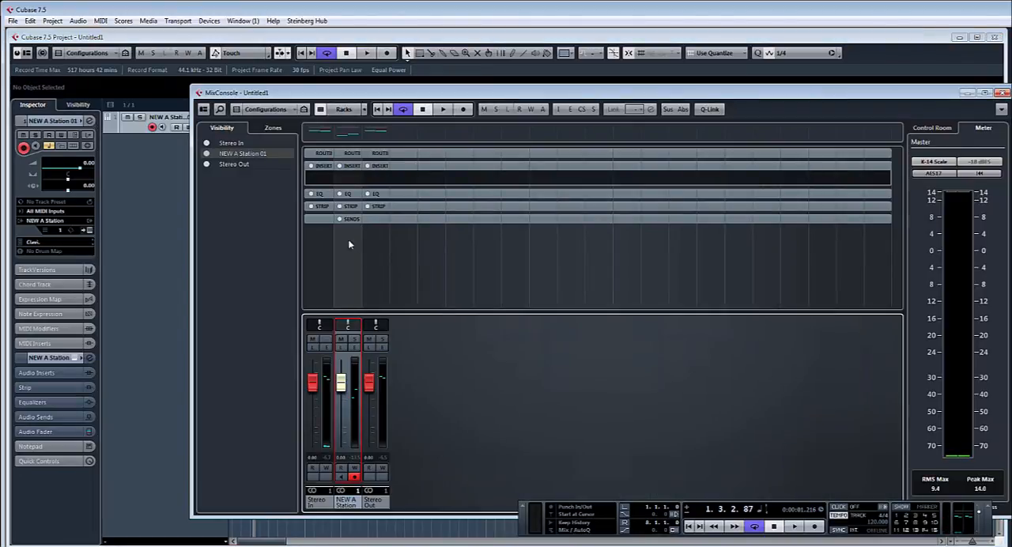
{"action": "left_click", "coordinate": [358, 181]}
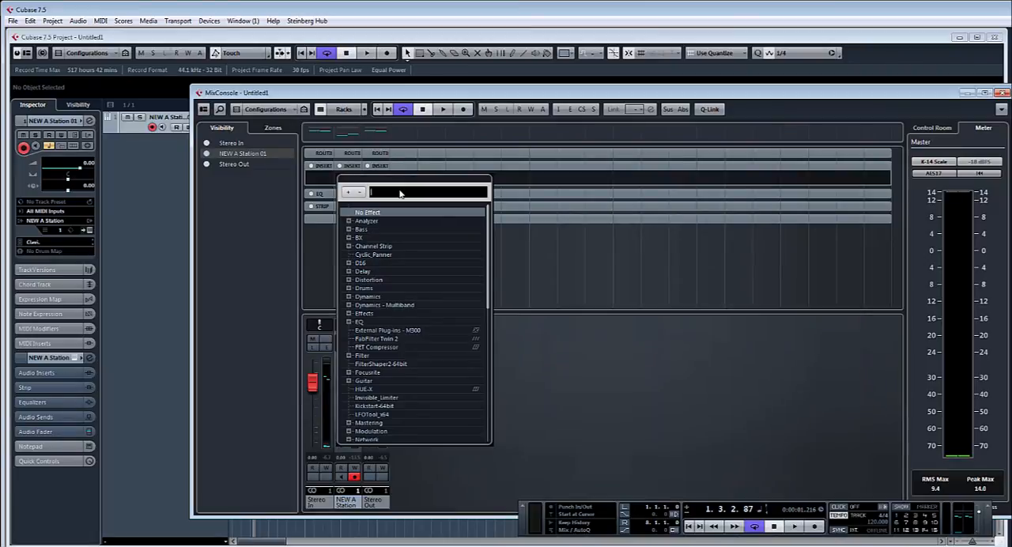
{"action": "type", "text": "rev"}
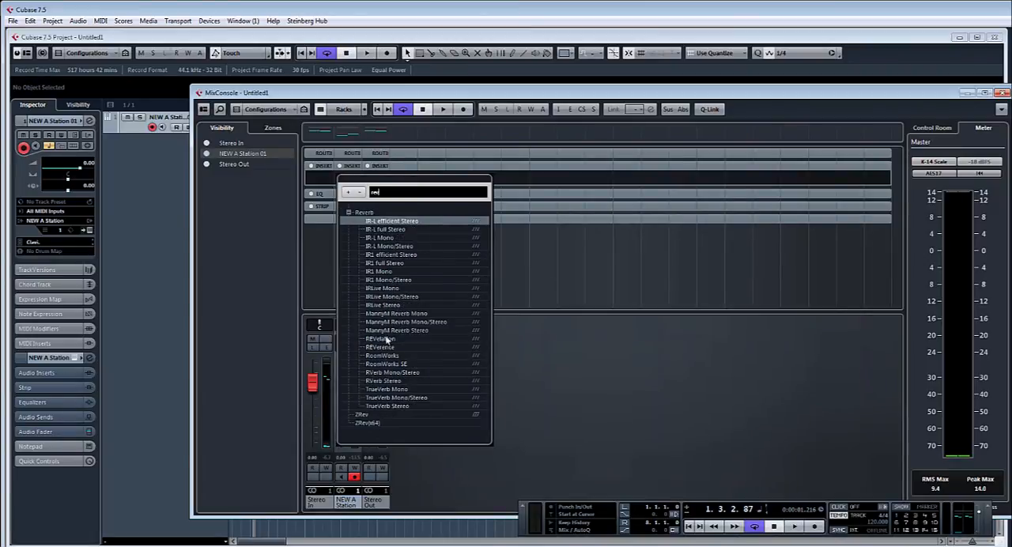
{"action": "left_click", "coordinate": [385, 348]}
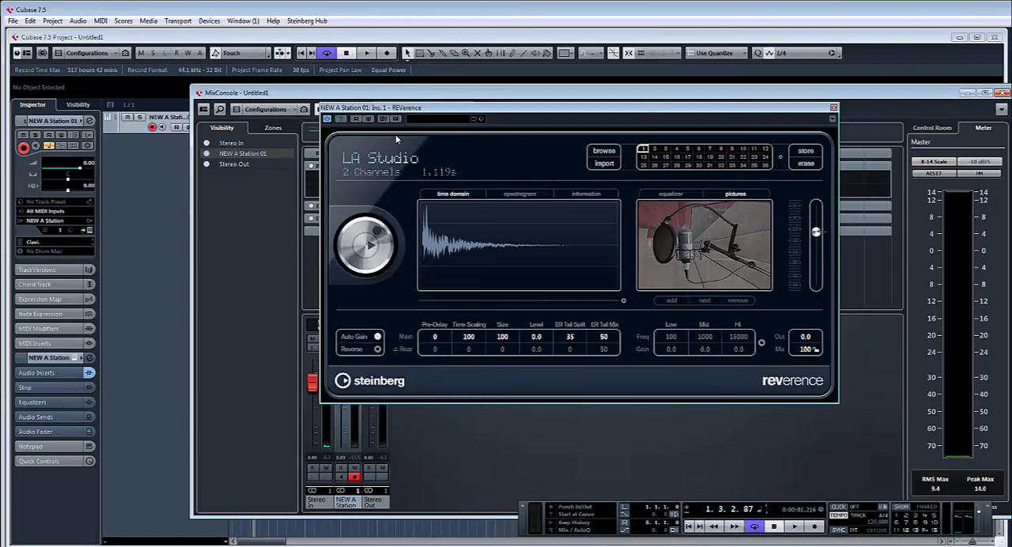
Step: Try REVerence's Music Academy preset, switch to New York City Church A, and close the plug-in window
{"action": "left_click", "coordinate": [432, 121]}
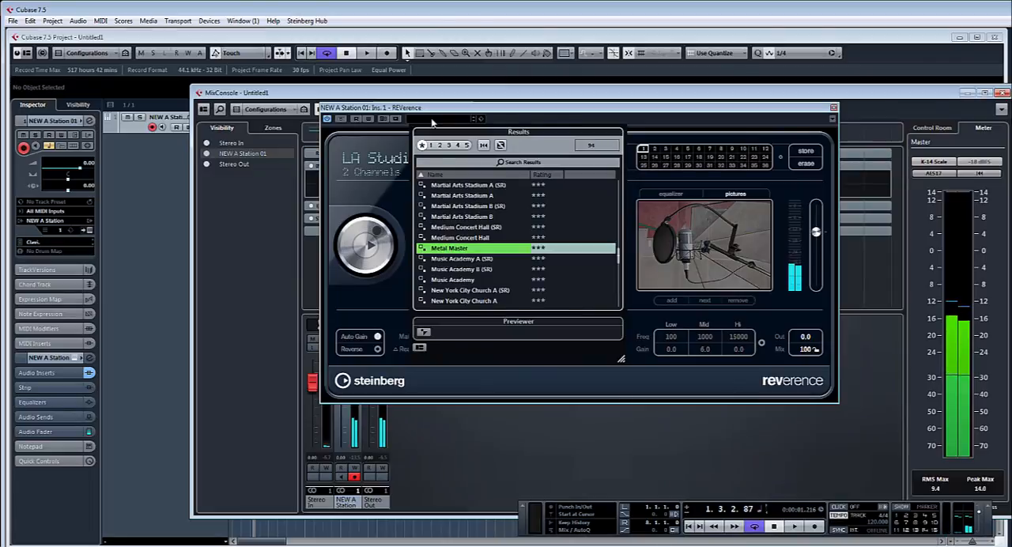
{"action": "double_click", "coordinate": [460, 279]}
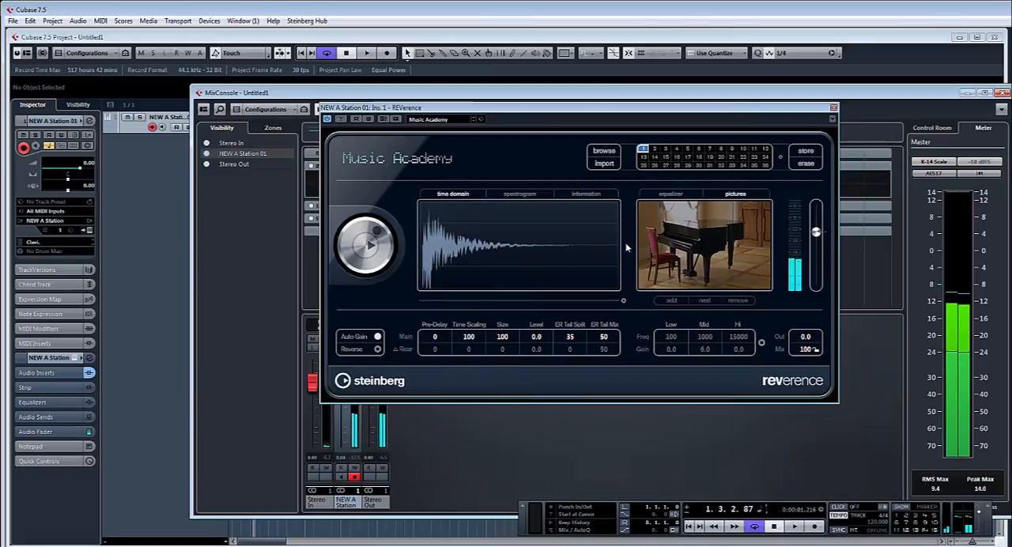
{"action": "left_click", "coordinate": [432, 120]}
{"action": "double_click", "coordinate": [475, 269]}
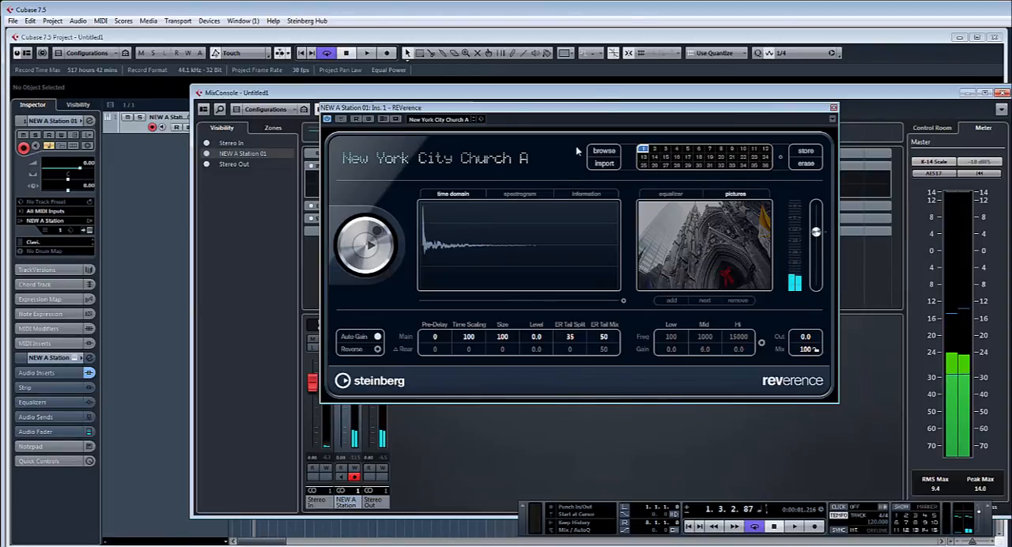
{"action": "left_click", "coordinate": [834, 107]}
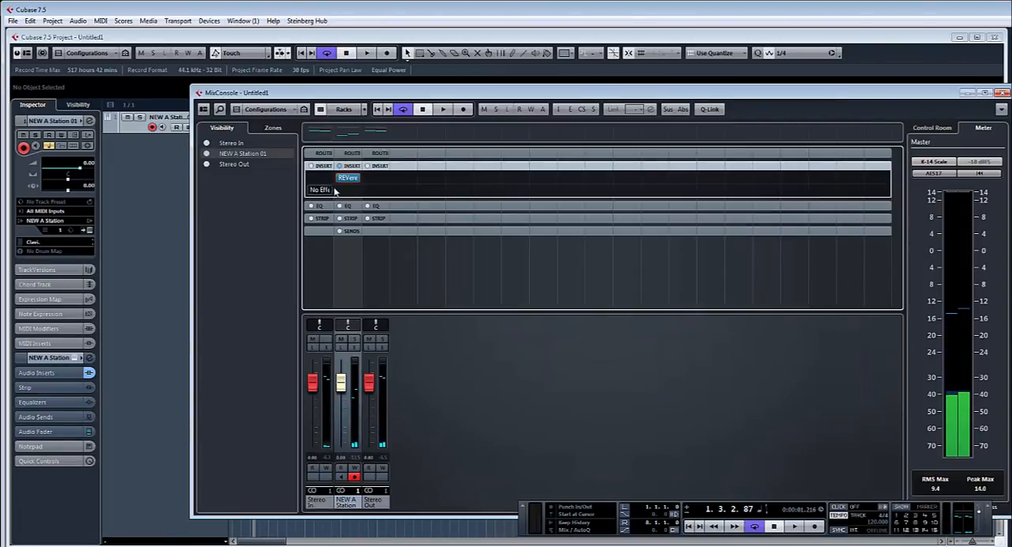
Step: Insert the Phaser effect in the NEW A Station channel's second insert slot
{"action": "mouse_move", "coordinate": [359, 191]}
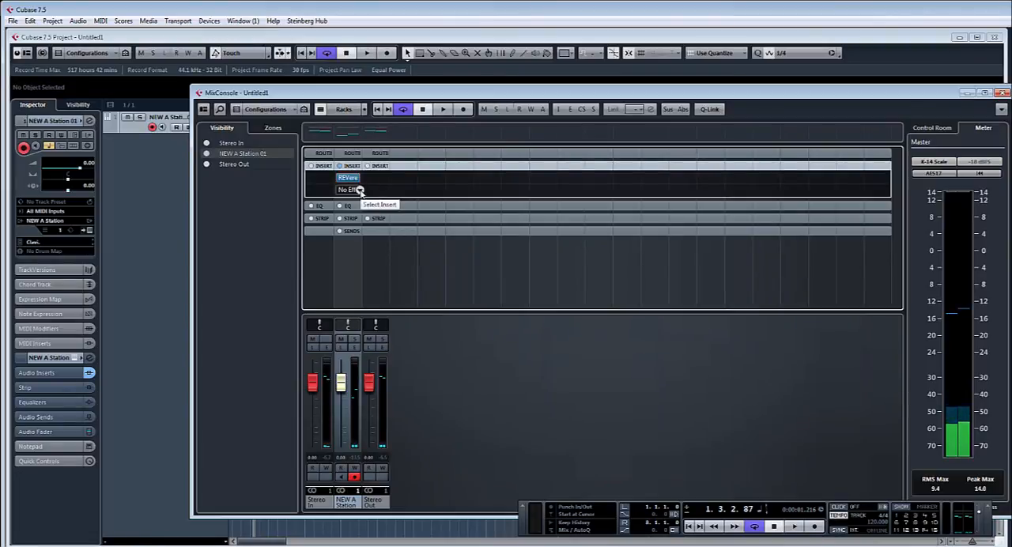
{"action": "left_click", "coordinate": [360, 191]}
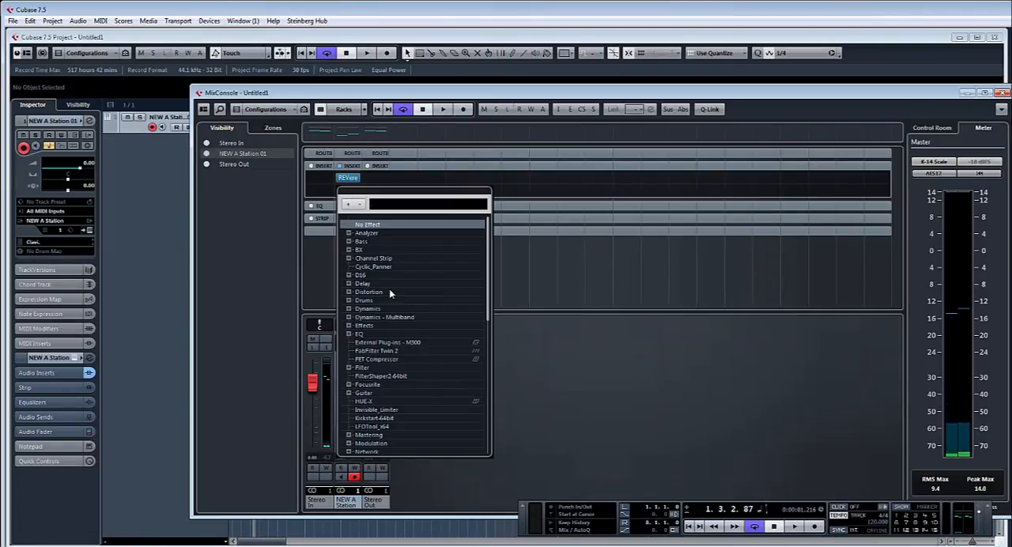
{"action": "type", "text": "phas"}
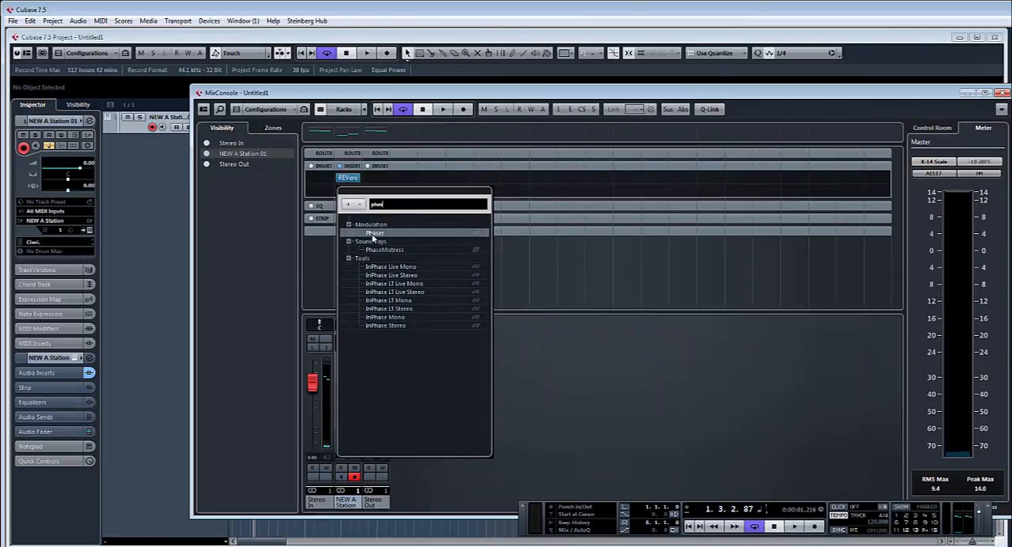
{"action": "left_click", "coordinate": [373, 233]}
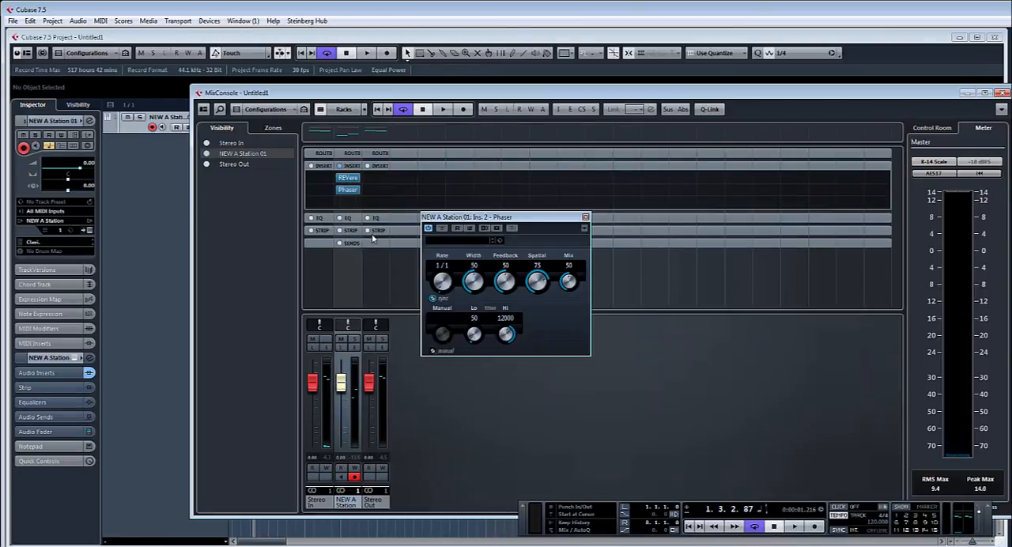
Step: Load the Phaser's Bass Phase preset and step onward through the presets to Live In Space
{"action": "left_click", "coordinate": [456, 241]}
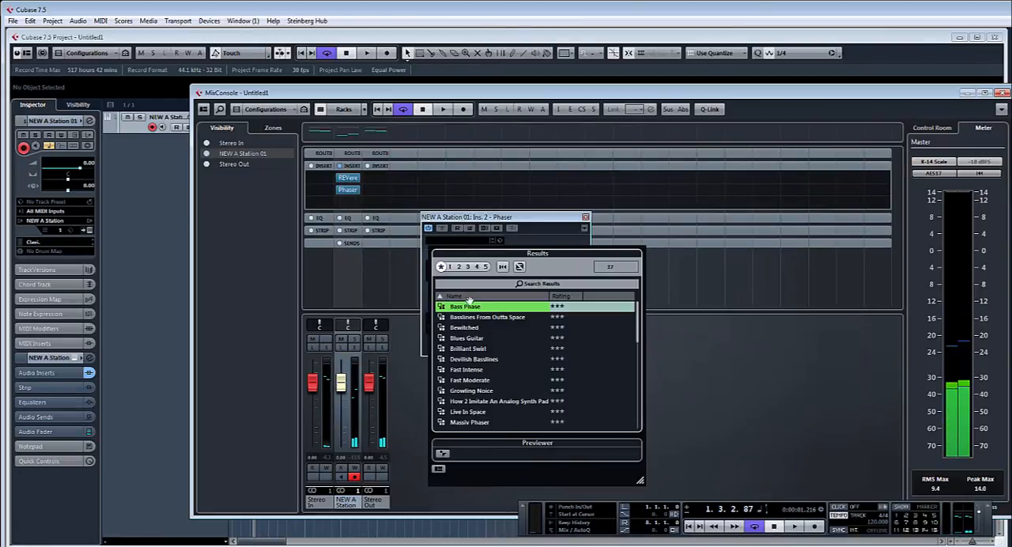
{"action": "double_click", "coordinate": [466, 307]}
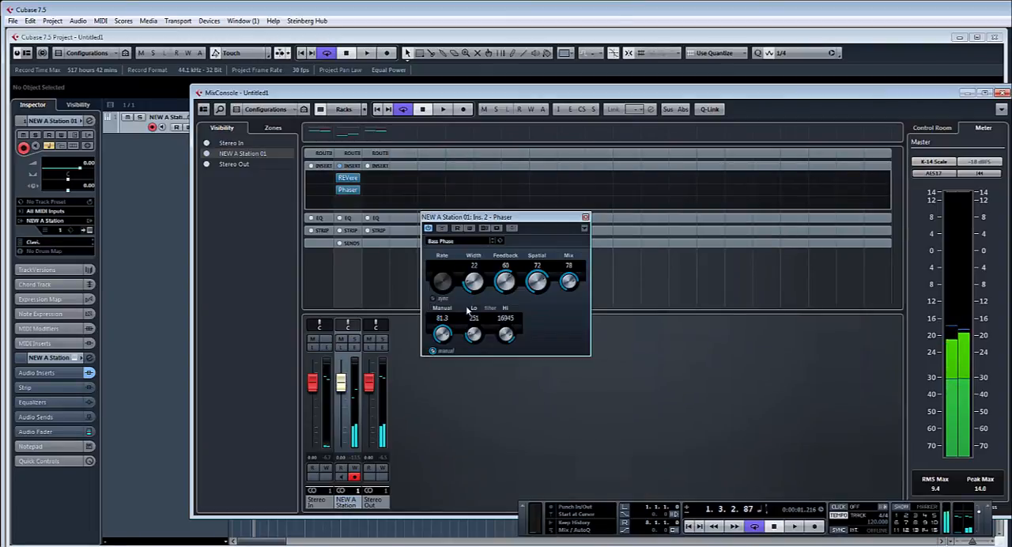
{"action": "left_click", "coordinate": [492, 243]}
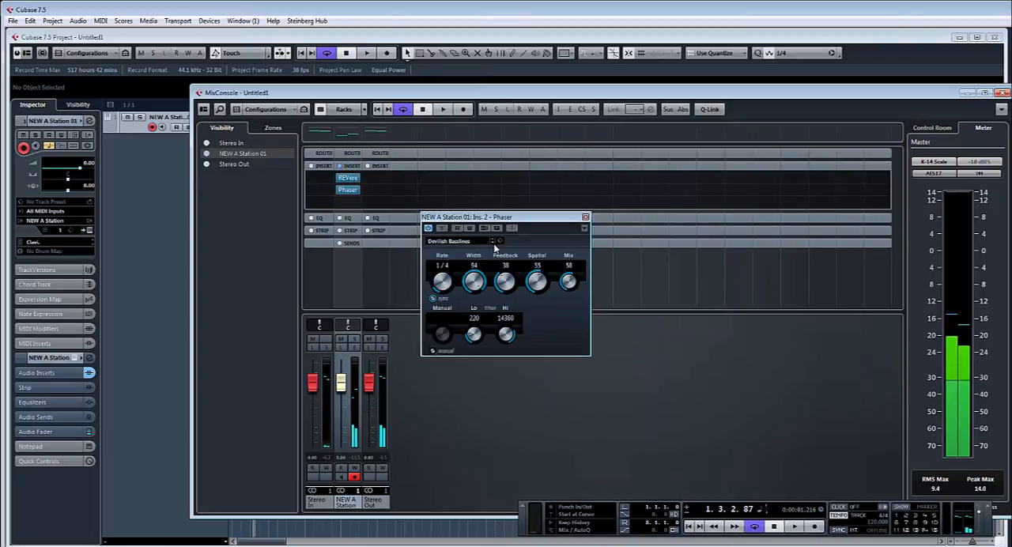
{"action": "left_click", "coordinate": [494, 247]}
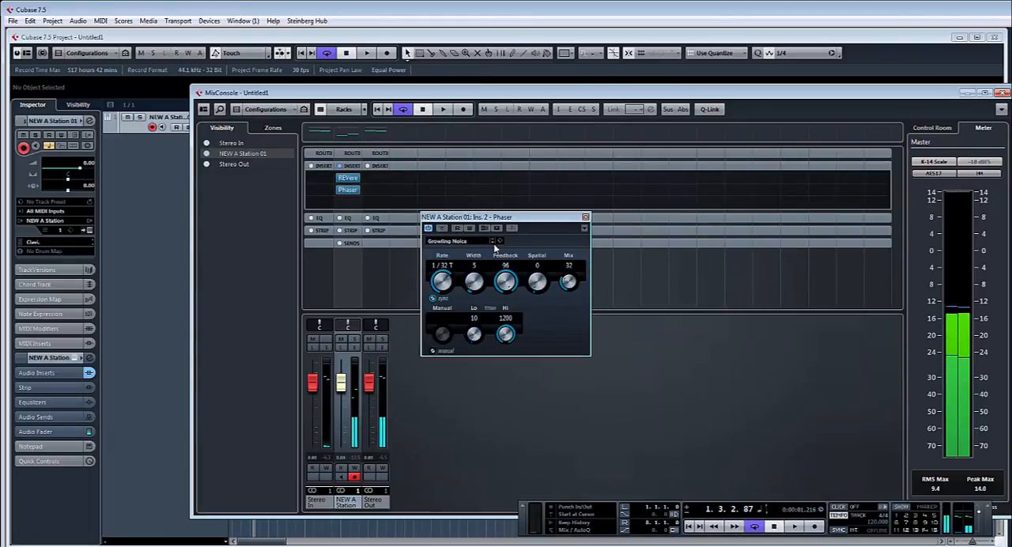
{"action": "left_click", "coordinate": [494, 247]}
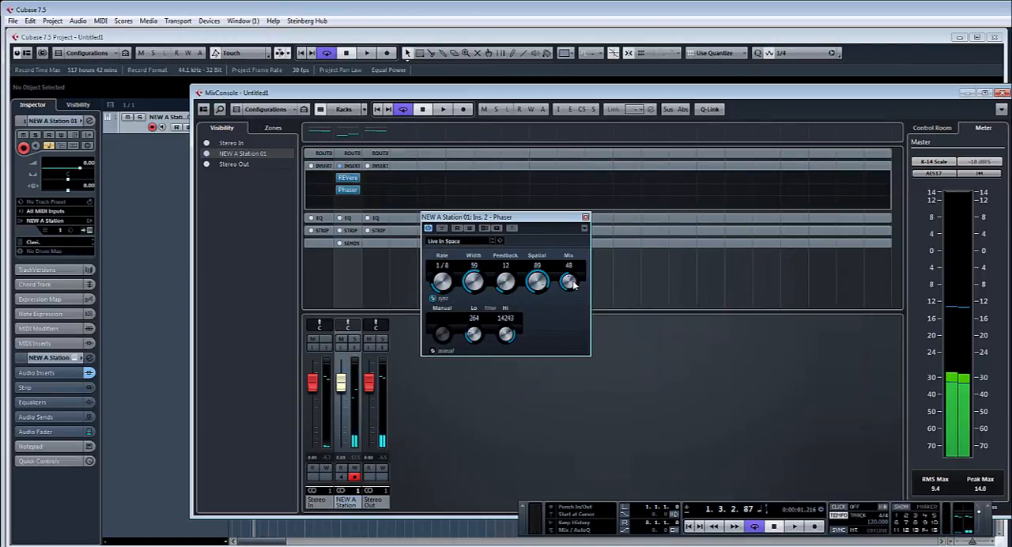
Step: Set the Phaser's rate to 1/4 D, width to 83, feedback to 56 and mix to 100, and close the Phaser and MixConsole
{"action": "left_click_drag", "start_coordinate": [574, 290], "coordinate": [575, 275]}
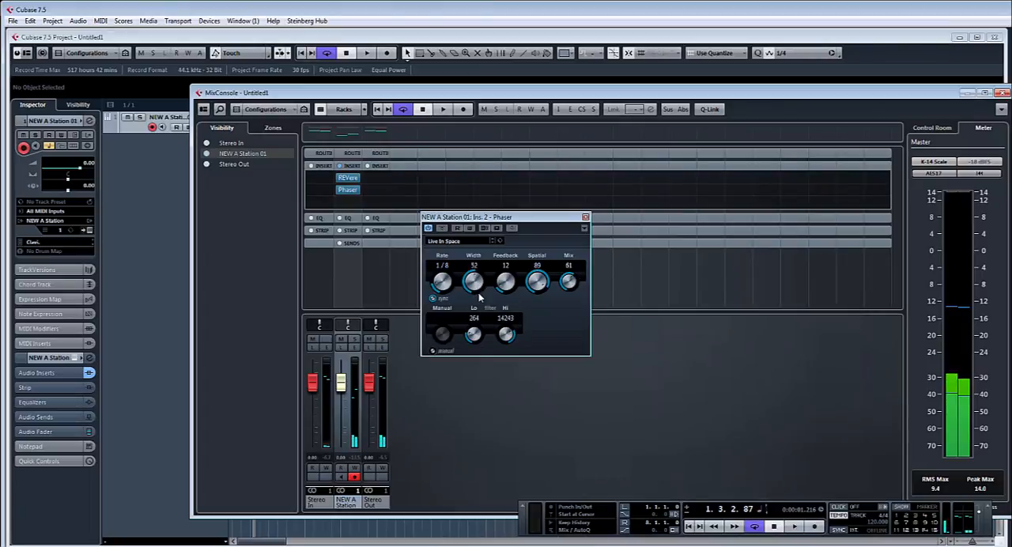
{"action": "left_click_drag", "start_coordinate": [478, 295], "coordinate": [451, 254]}
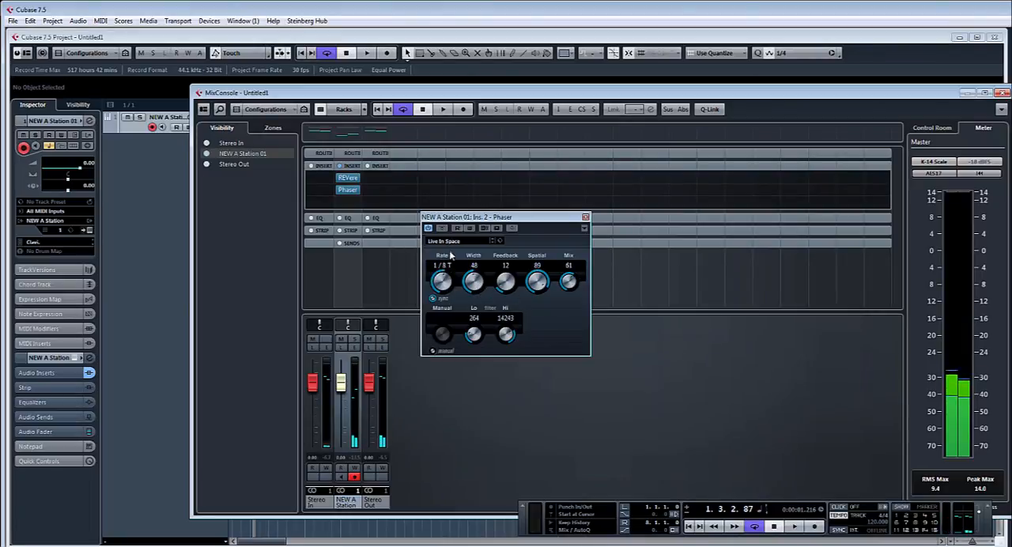
{"action": "left_click_drag", "start_coordinate": [512, 287], "coordinate": [510, 244]}
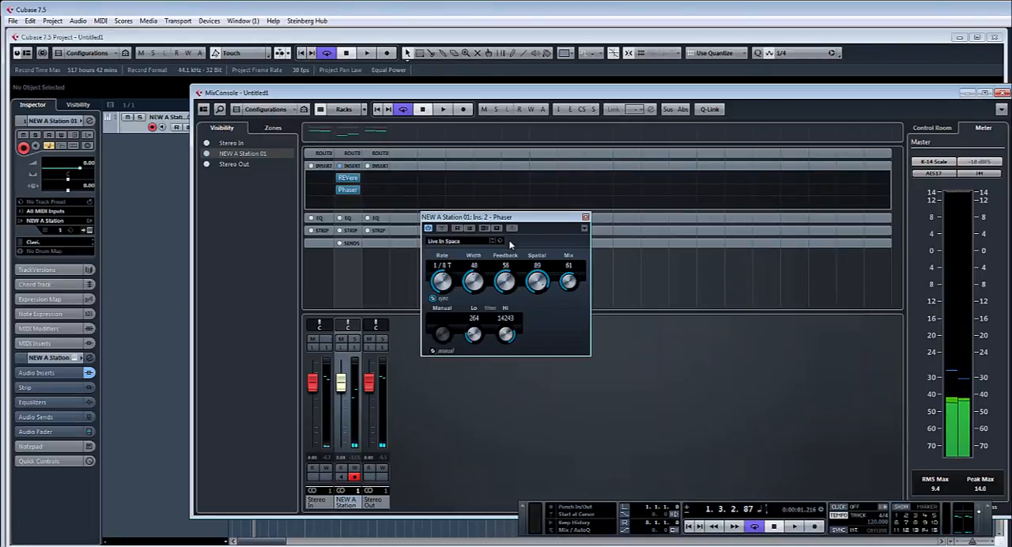
{"action": "left_click_drag", "start_coordinate": [475, 278], "coordinate": [448, 258]}
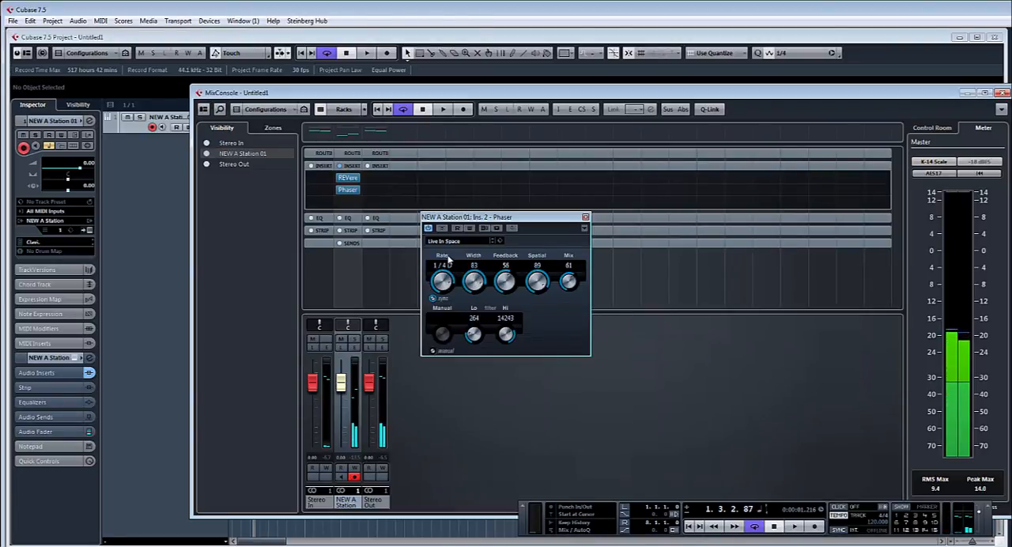
{"action": "left_click_drag", "start_coordinate": [576, 285], "coordinate": [583, 239]}
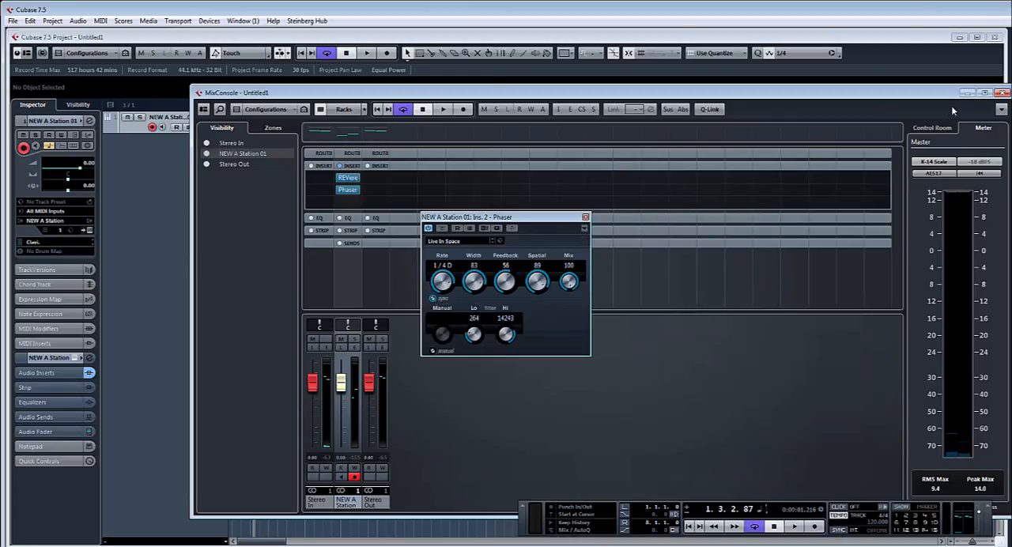
{"action": "left_click", "coordinate": [1001, 92]}
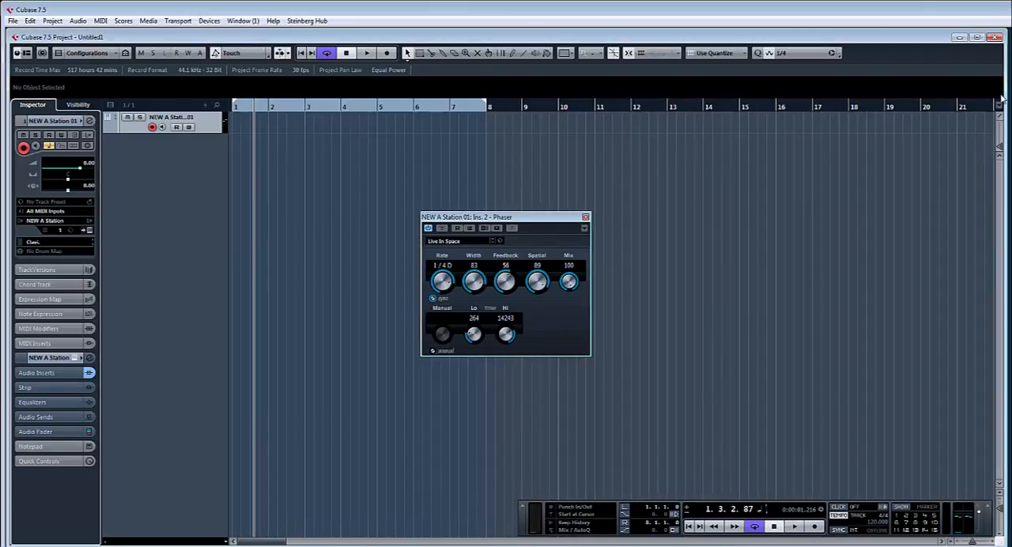
{"action": "left_click", "coordinate": [585, 217]}
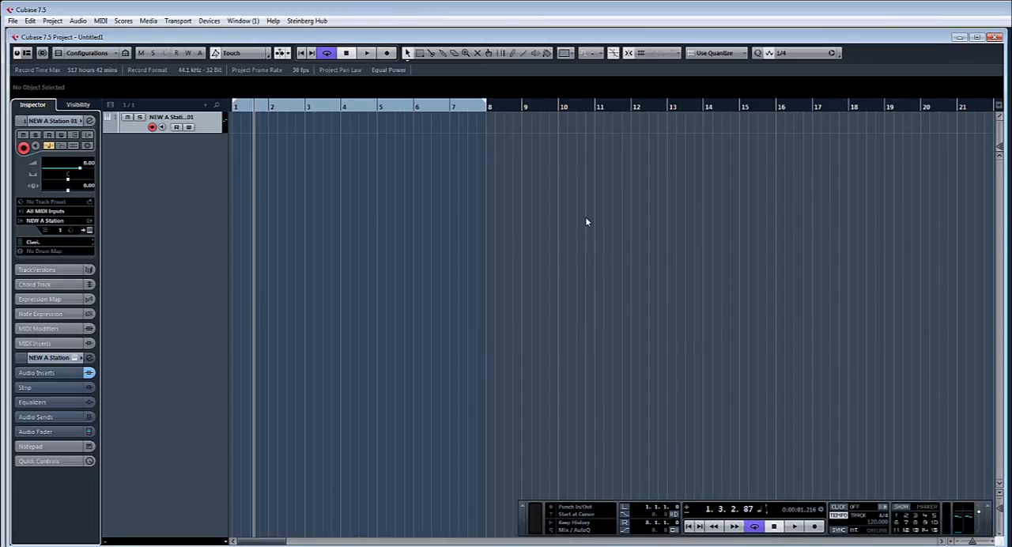
Step: Add one instrument track with the Padshop synth from the VST Instruments rack and close the Padshop plug-in window
{"action": "key", "text": "F11"}
{"action": "left_click", "coordinate": [570, 229]}
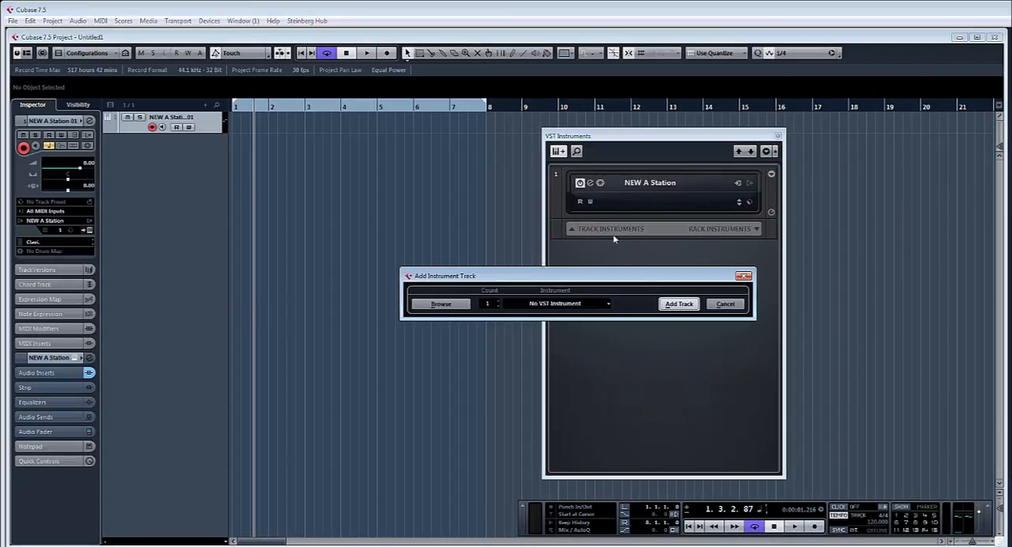
{"action": "left_click", "coordinate": [575, 310]}
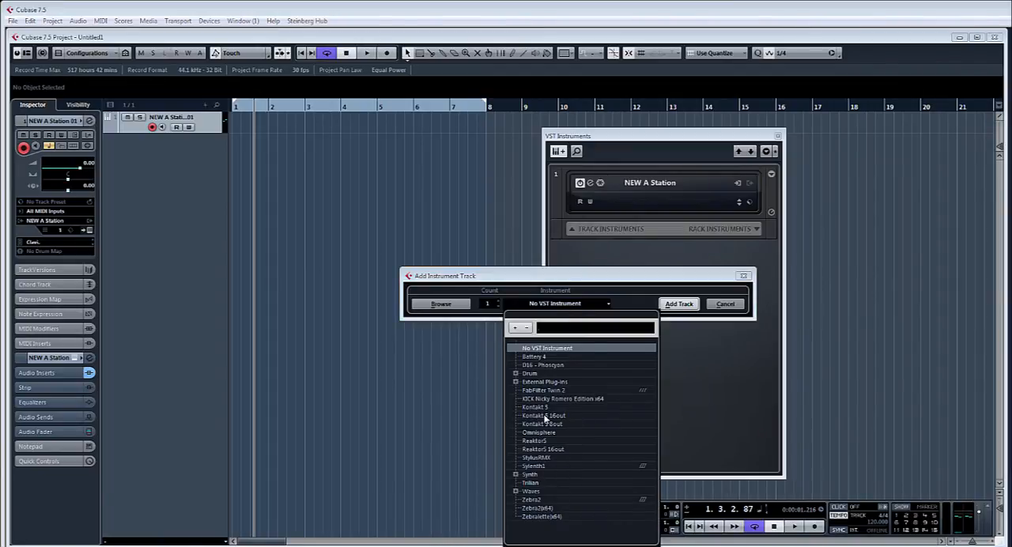
{"action": "left_click", "coordinate": [516, 475]}
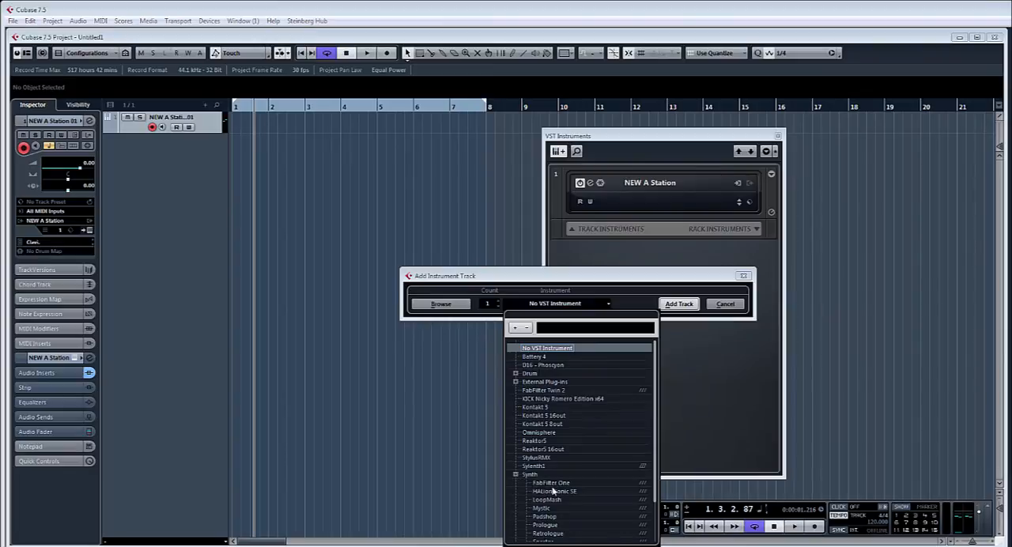
{"action": "left_click", "coordinate": [545, 517]}
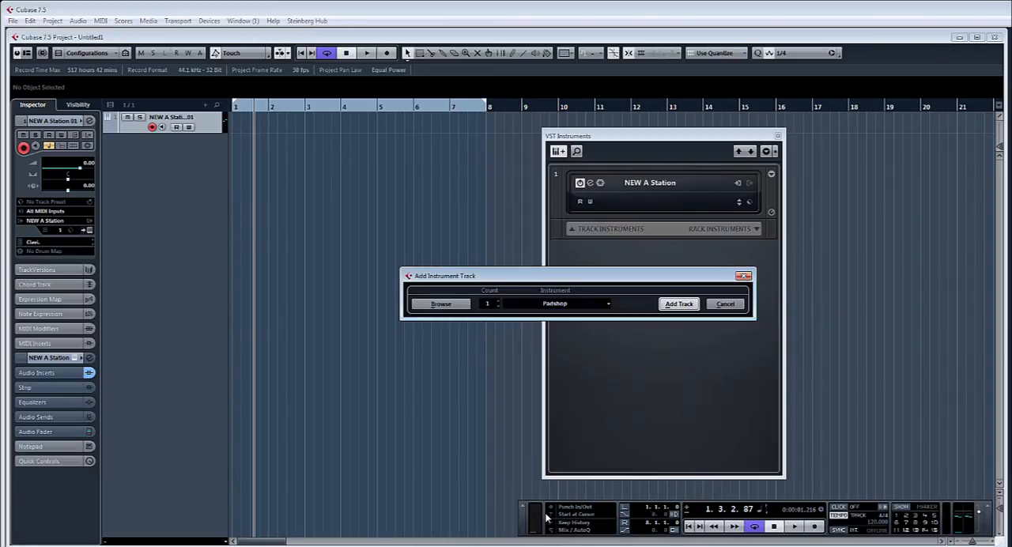
{"action": "left_click", "coordinate": [680, 305]}
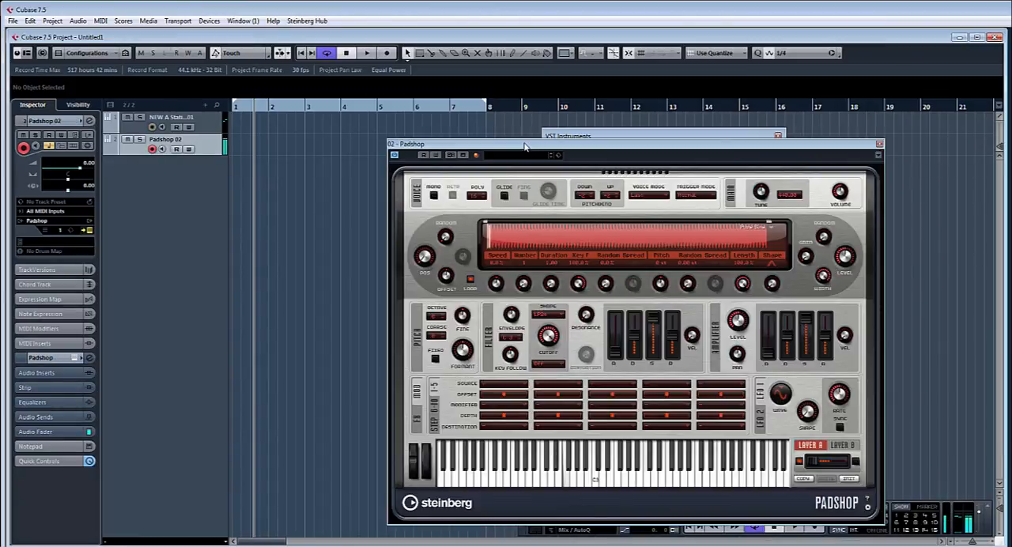
{"action": "left_click_drag", "start_coordinate": [524, 146], "coordinate": [529, 199]}
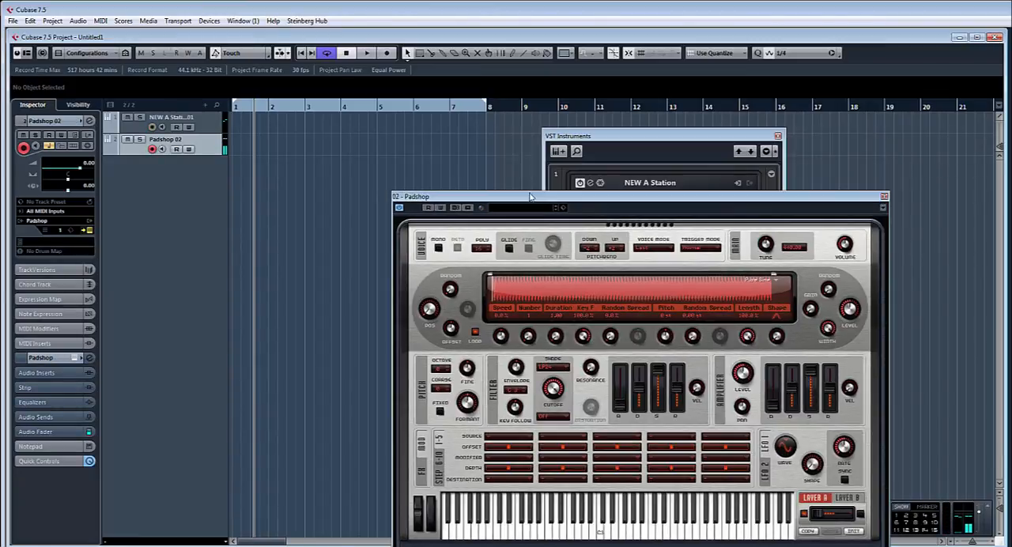
{"action": "left_click", "coordinate": [885, 195]}
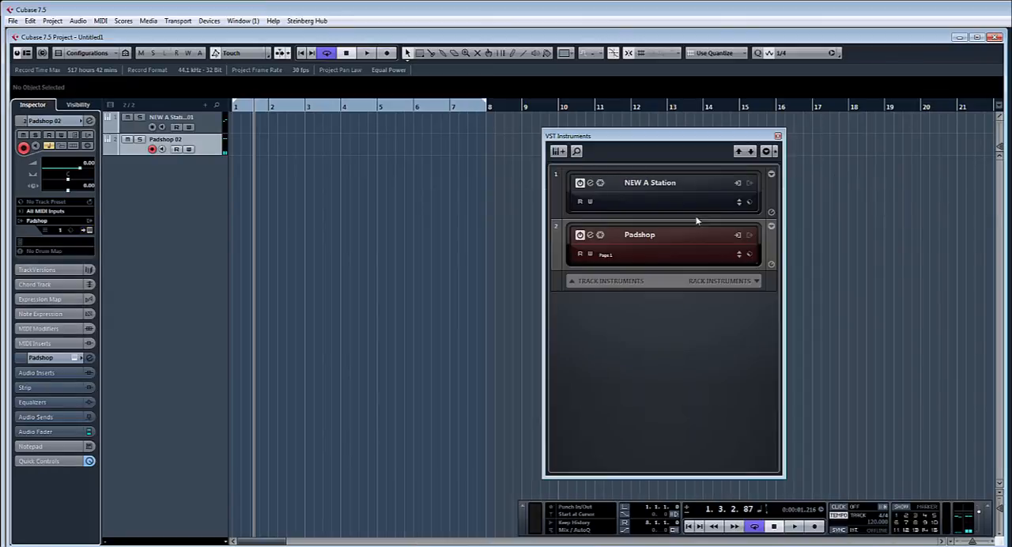
Step: Replace Padshop in the second instrument slot with the external plug-in Virus A
{"action": "left_click", "coordinate": [664, 235]}
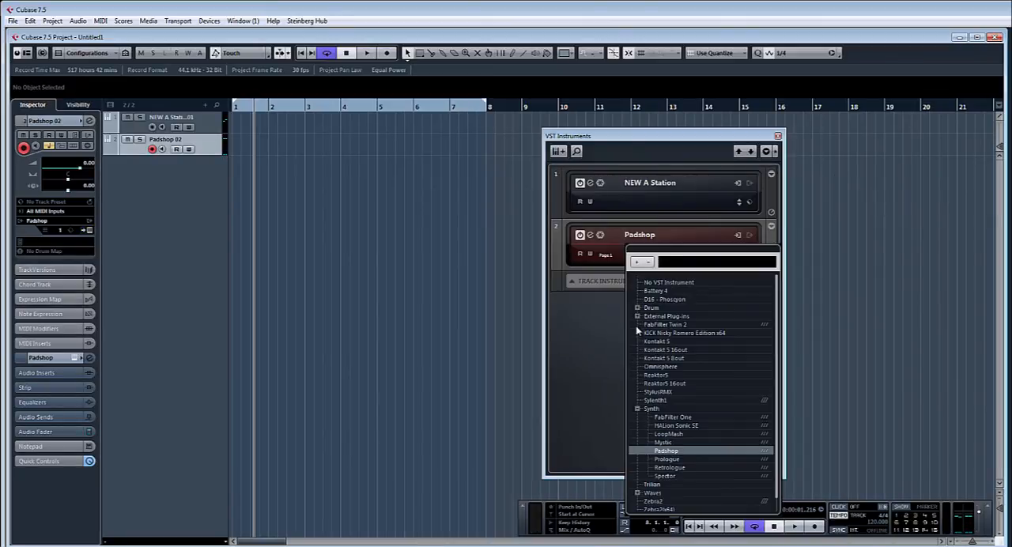
{"action": "left_click", "coordinate": [637, 316]}
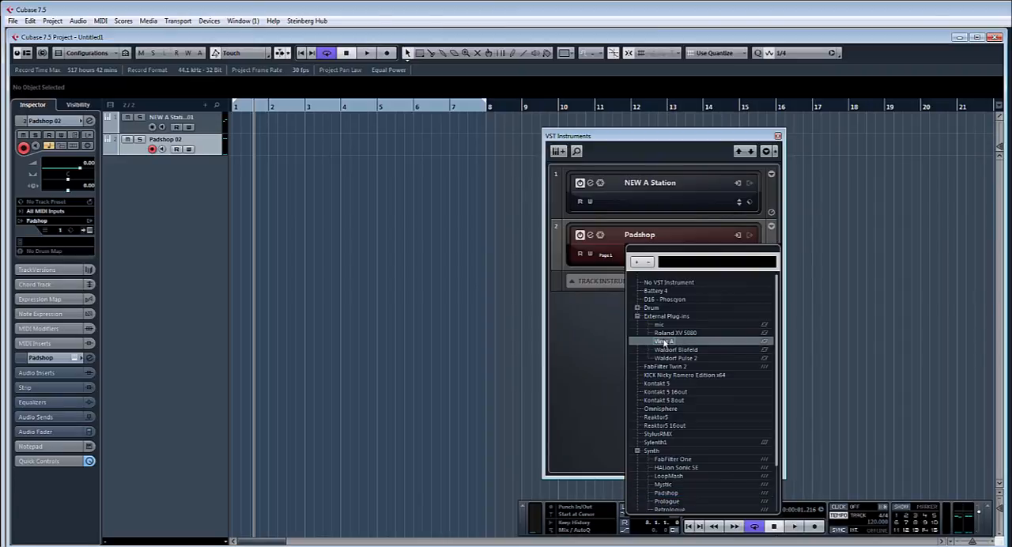
{"action": "left_click", "coordinate": [664, 343]}
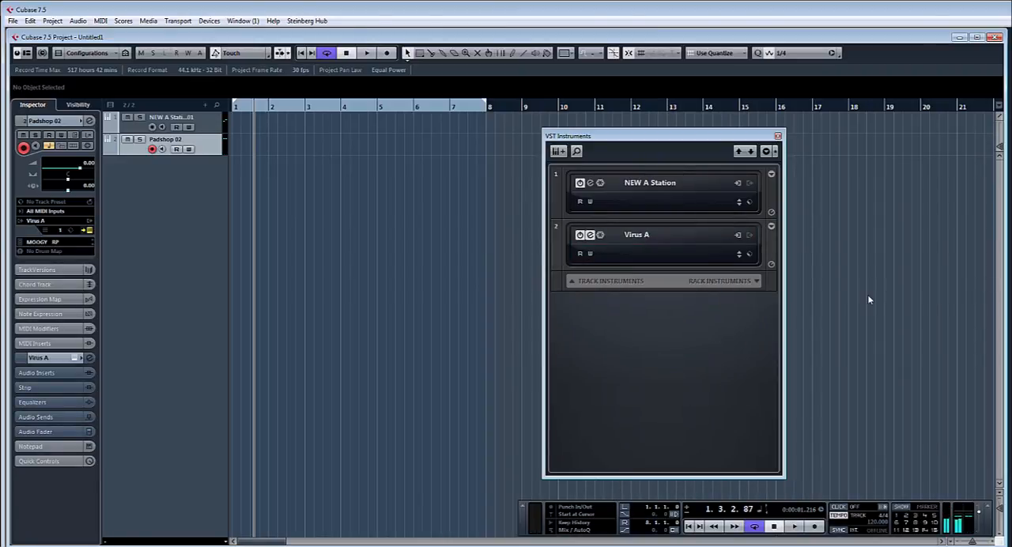
Step: Move the REVerence and Phaser inserts from the NEW A Station channel to Stereo In, and close the MixConsole and VST Instruments windows
{"action": "key", "text": "F3"}
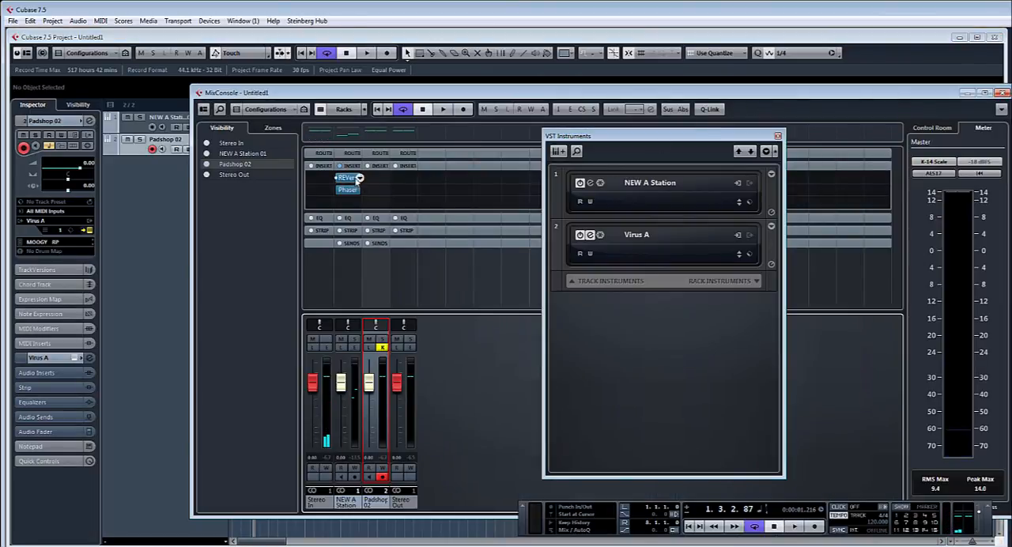
{"action": "left_click_drag", "start_coordinate": [351, 182], "coordinate": [318, 194]}
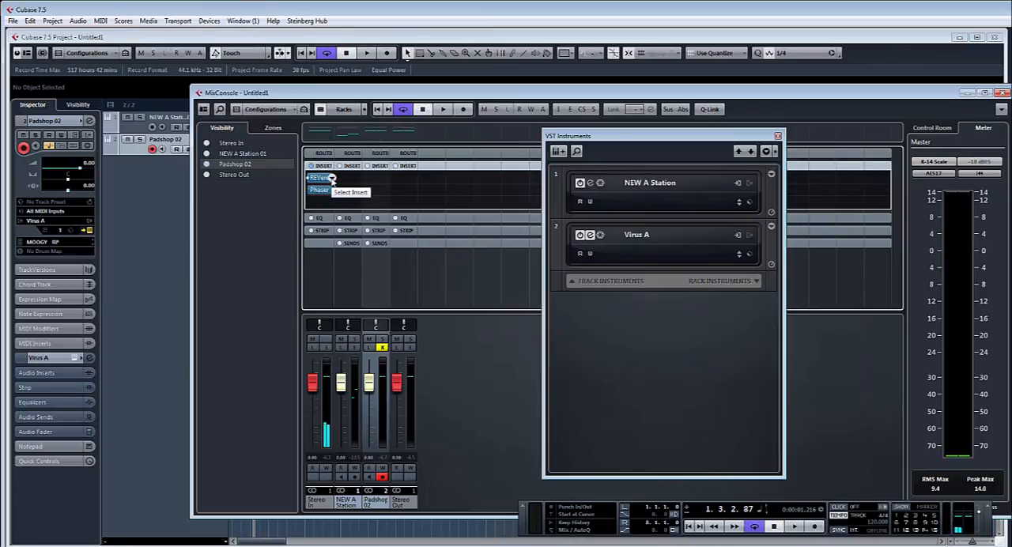
{"action": "left_click", "coordinate": [330, 181]}
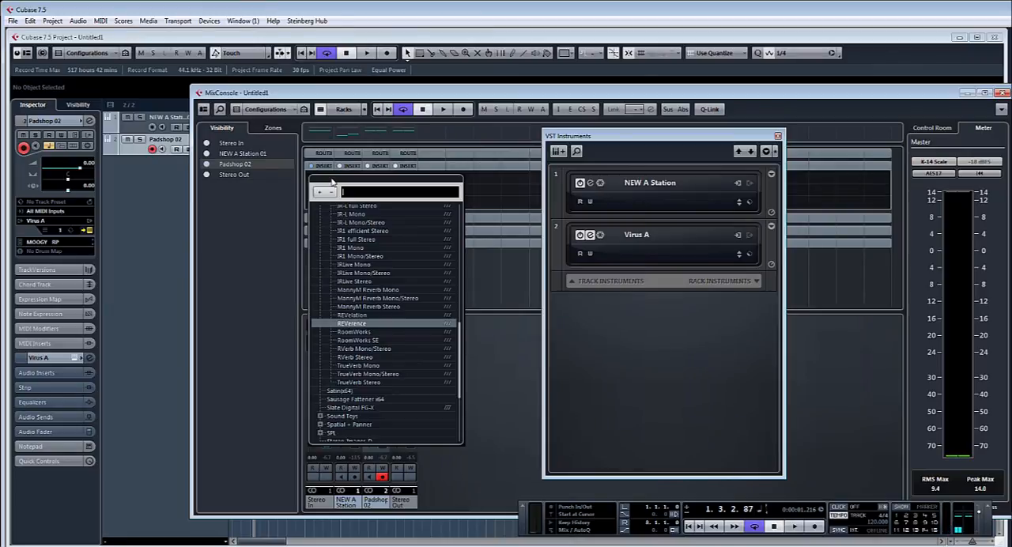
{"action": "left_click", "coordinate": [779, 137]}
{"action": "left_click", "coordinate": [1002, 93]}
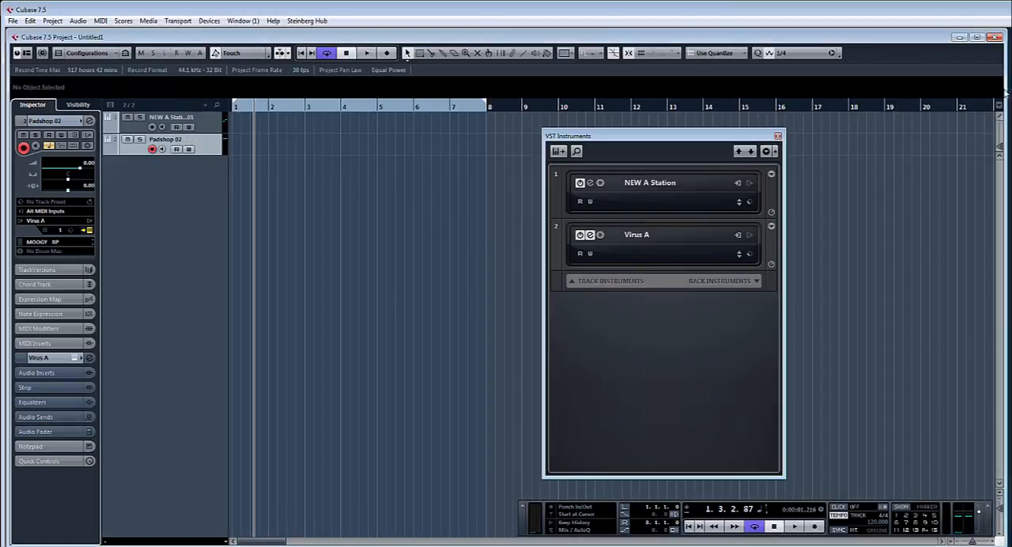
{"action": "left_click", "coordinate": [778, 136]}
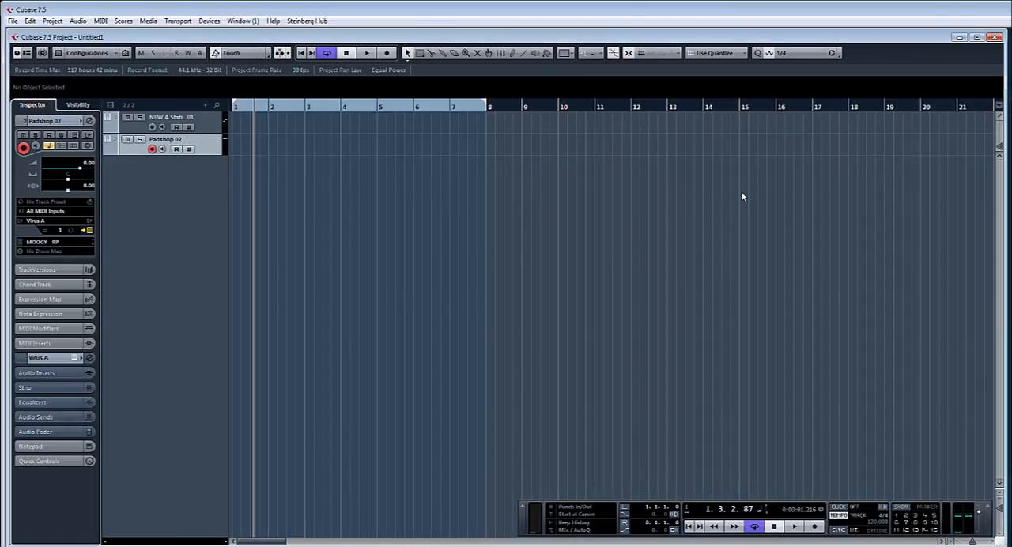